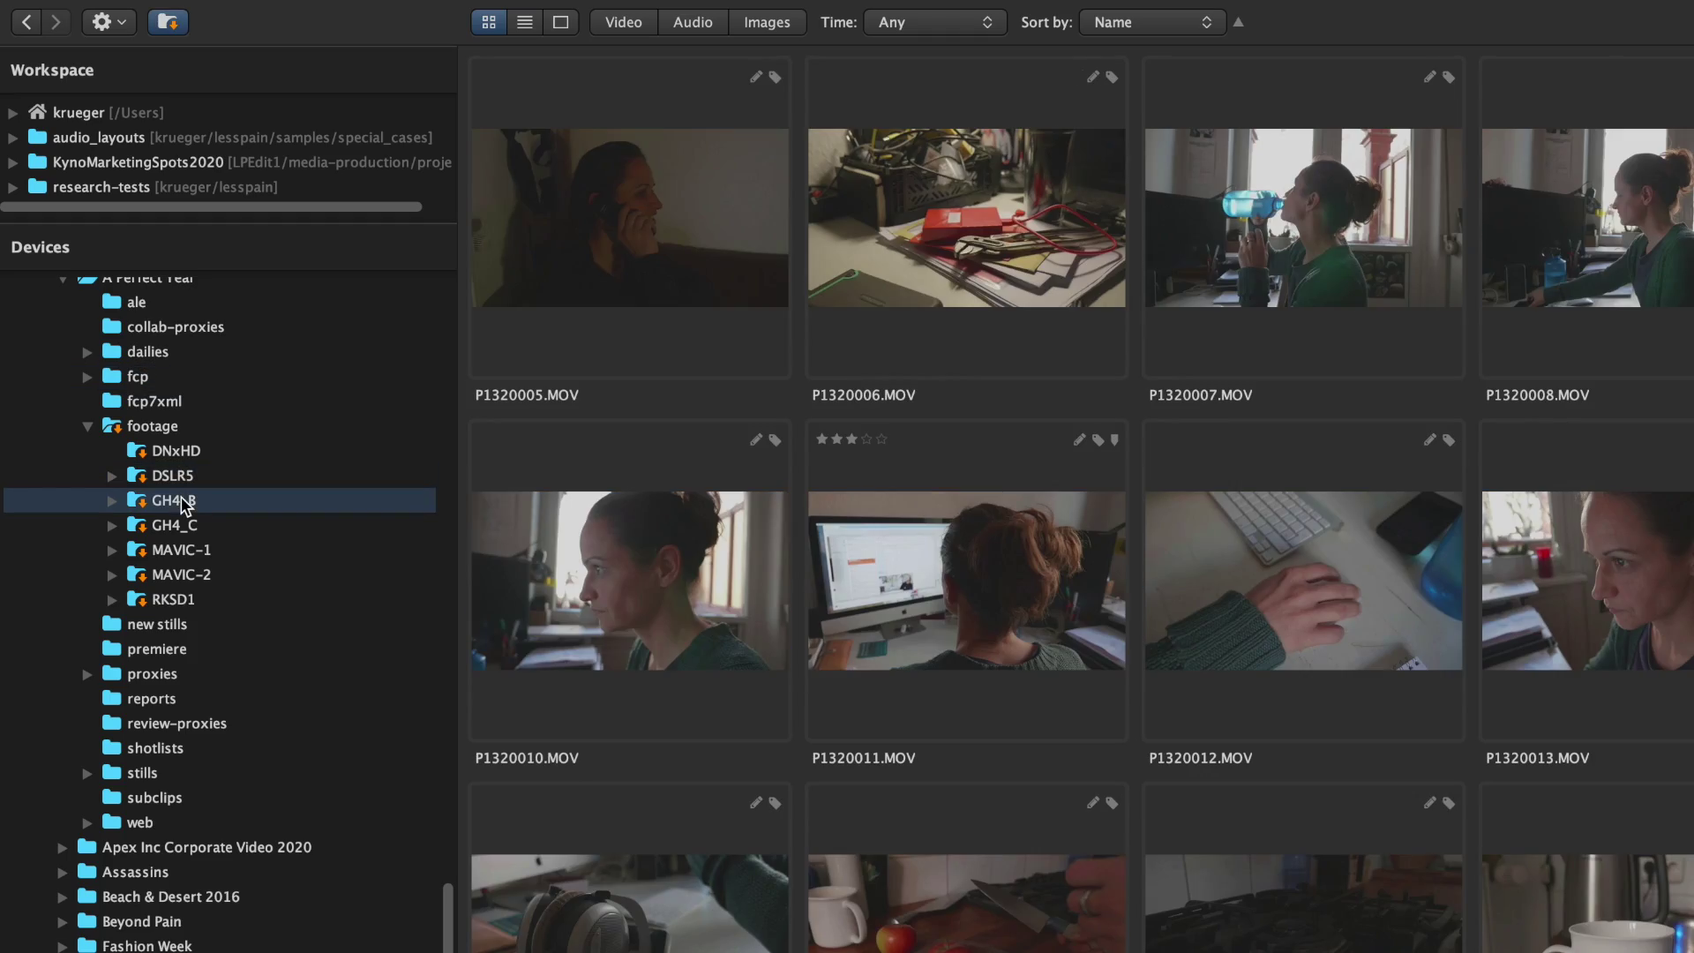
Browse the MAVIC-1 drone clips, then show the food clips in the RKSD1 folder
left_click(176, 553)
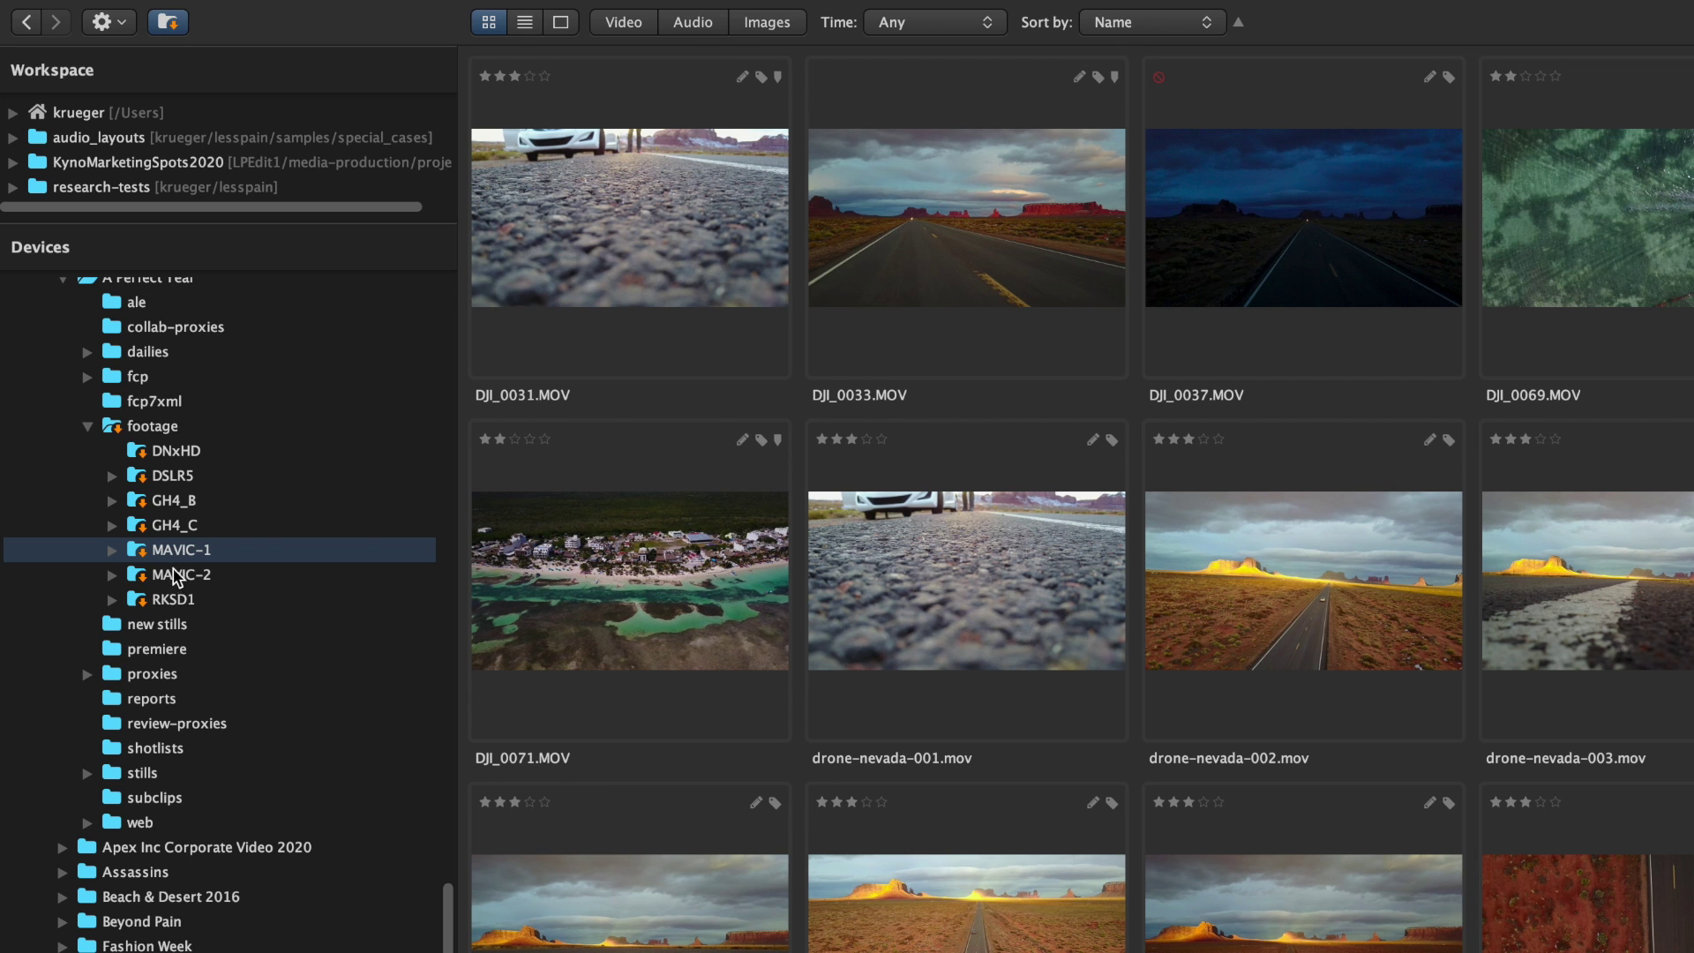
left_click(184, 600)
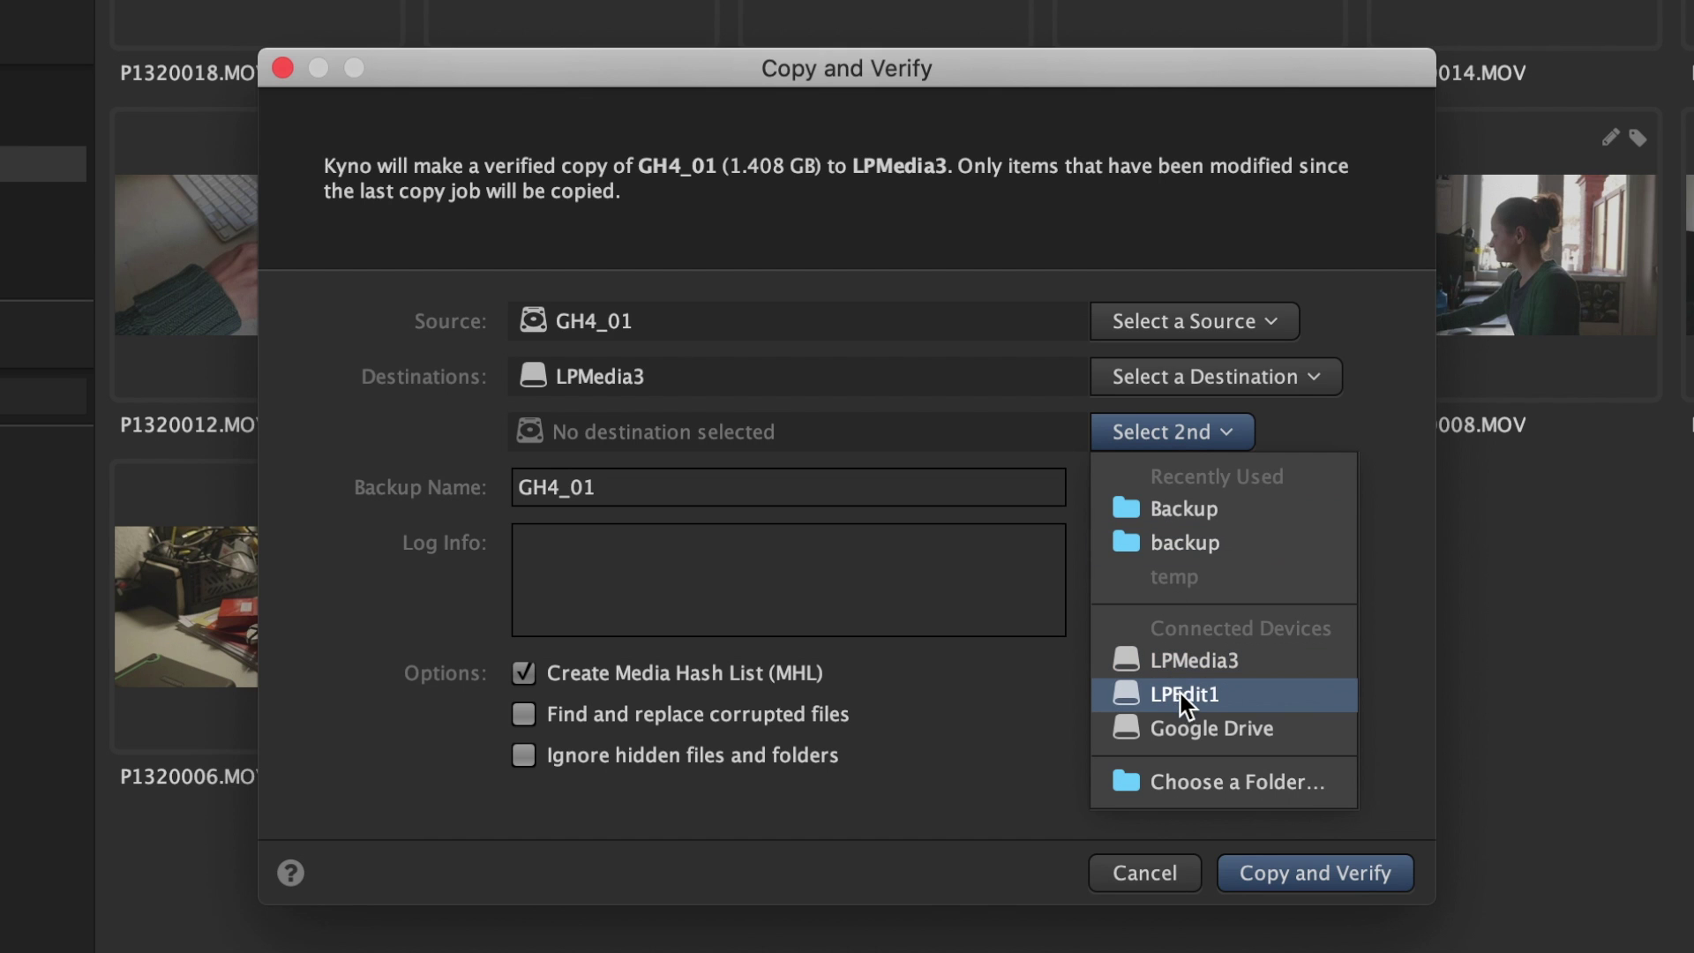
Add LPEdit1 as the second destination for the GH4_01 verified copy
left_click(1188, 697)
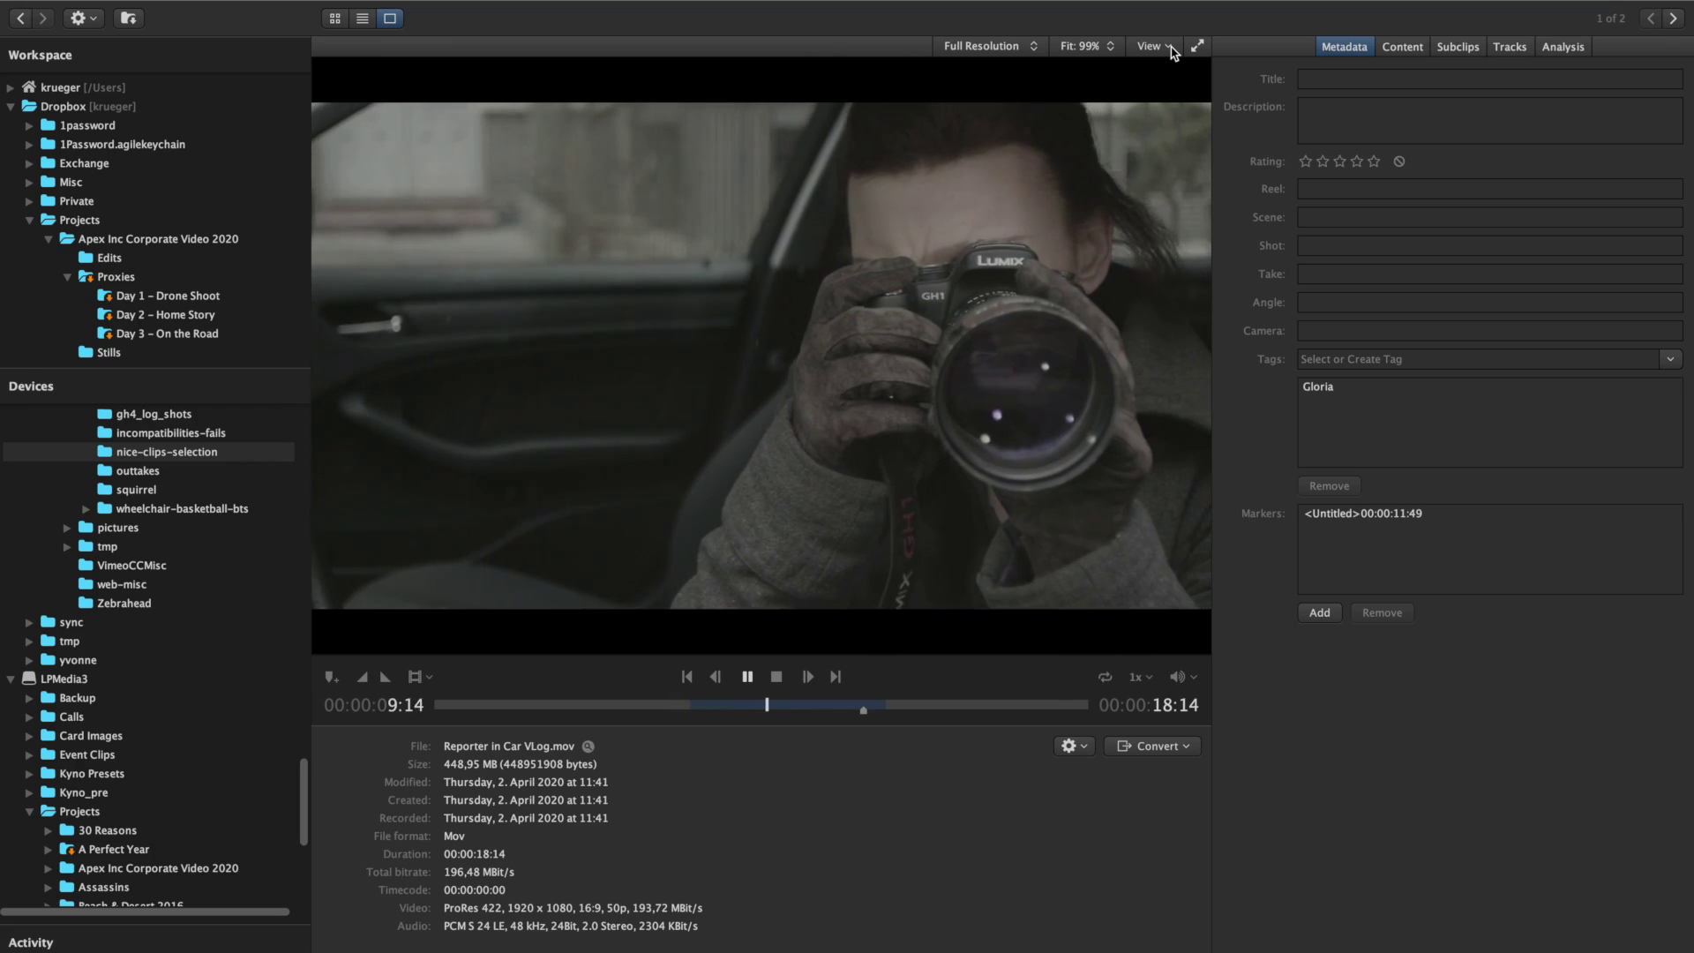
View the reporter clip through the Panasonic V-Log to Rec. 709 LUT at 23.98 FPS
left_click(1170, 48)
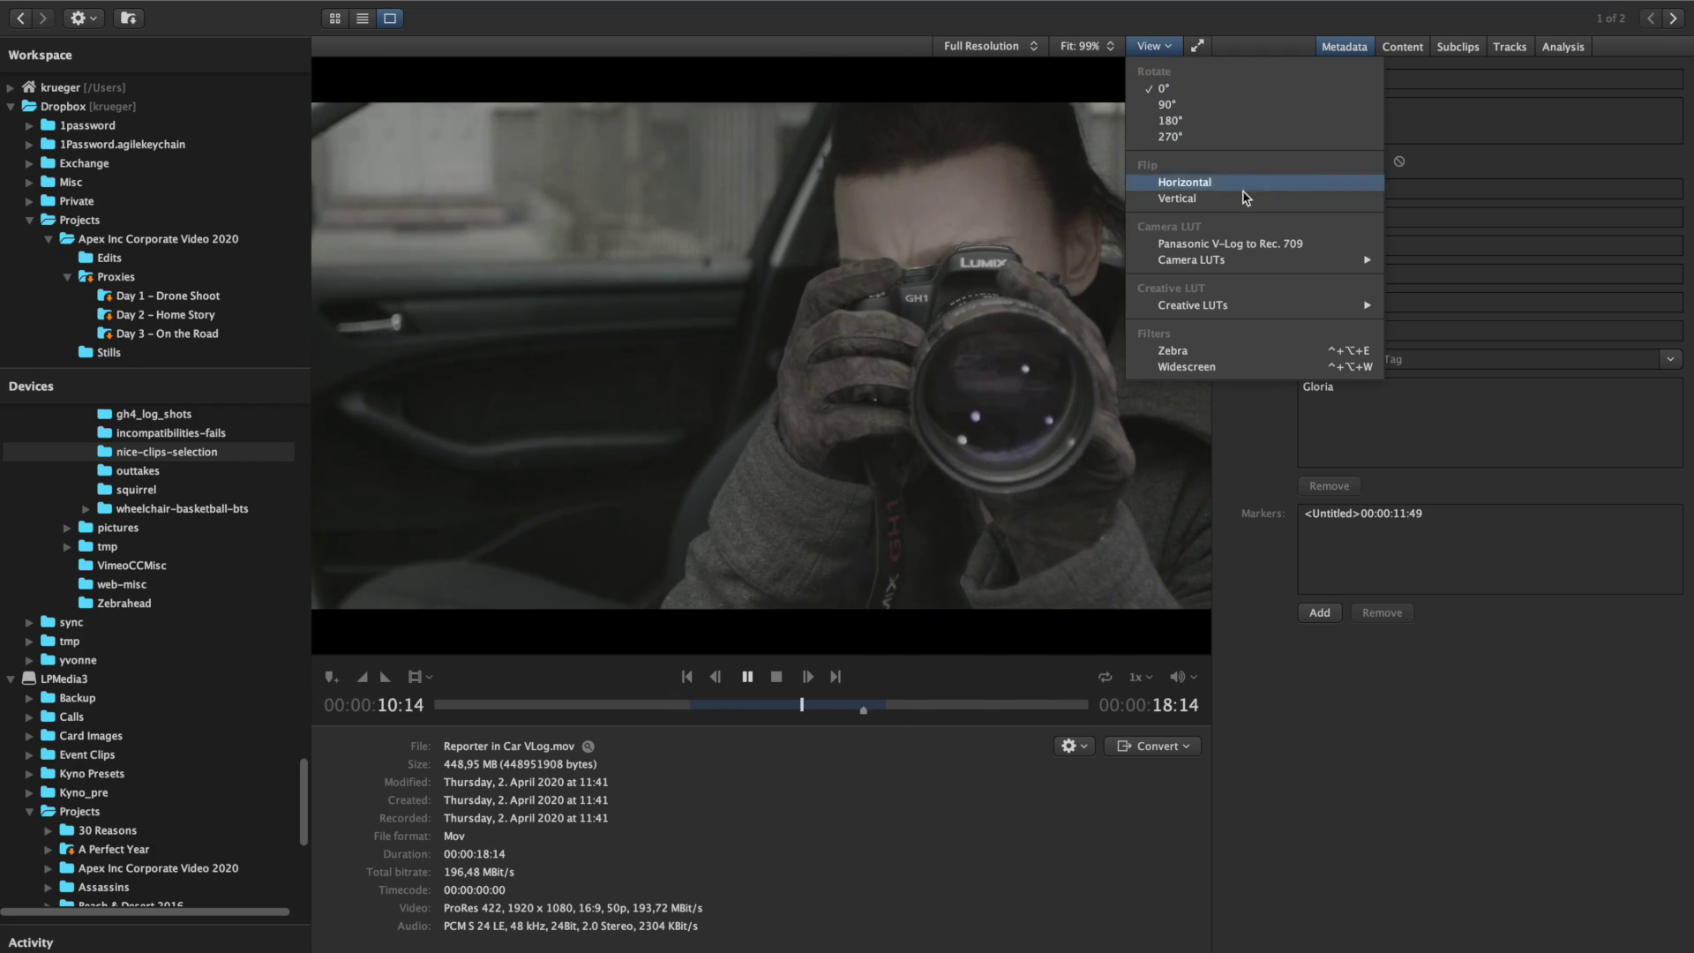
left_click(1267, 247)
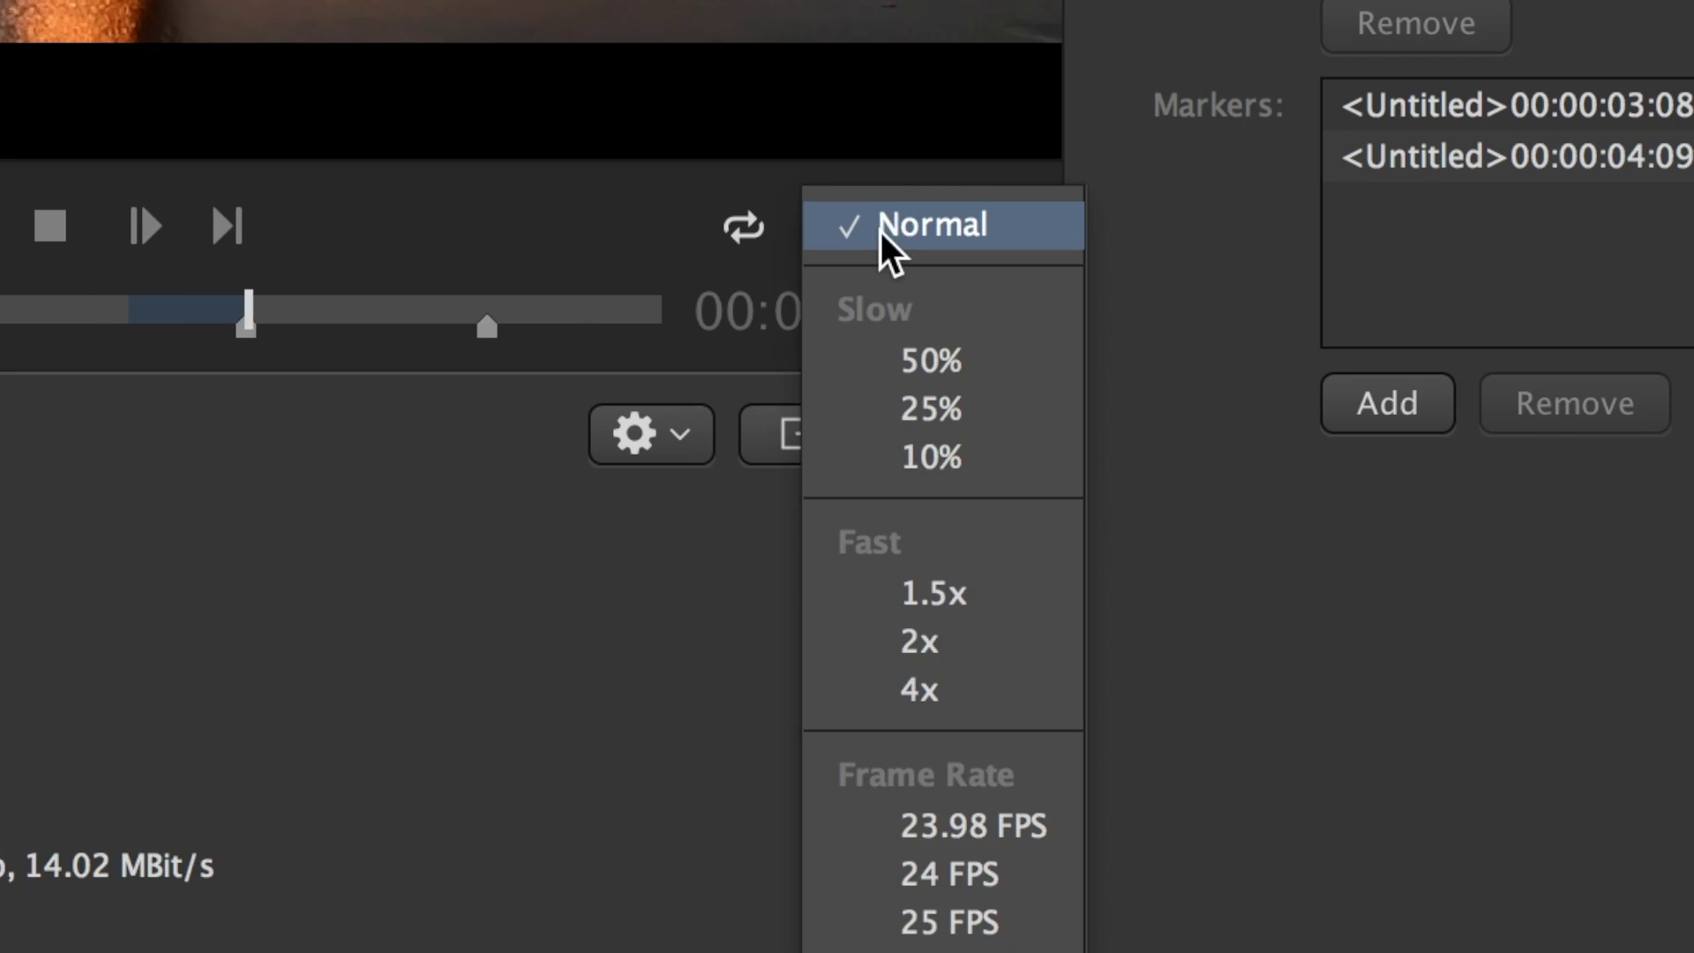
left_click(1051, 838)
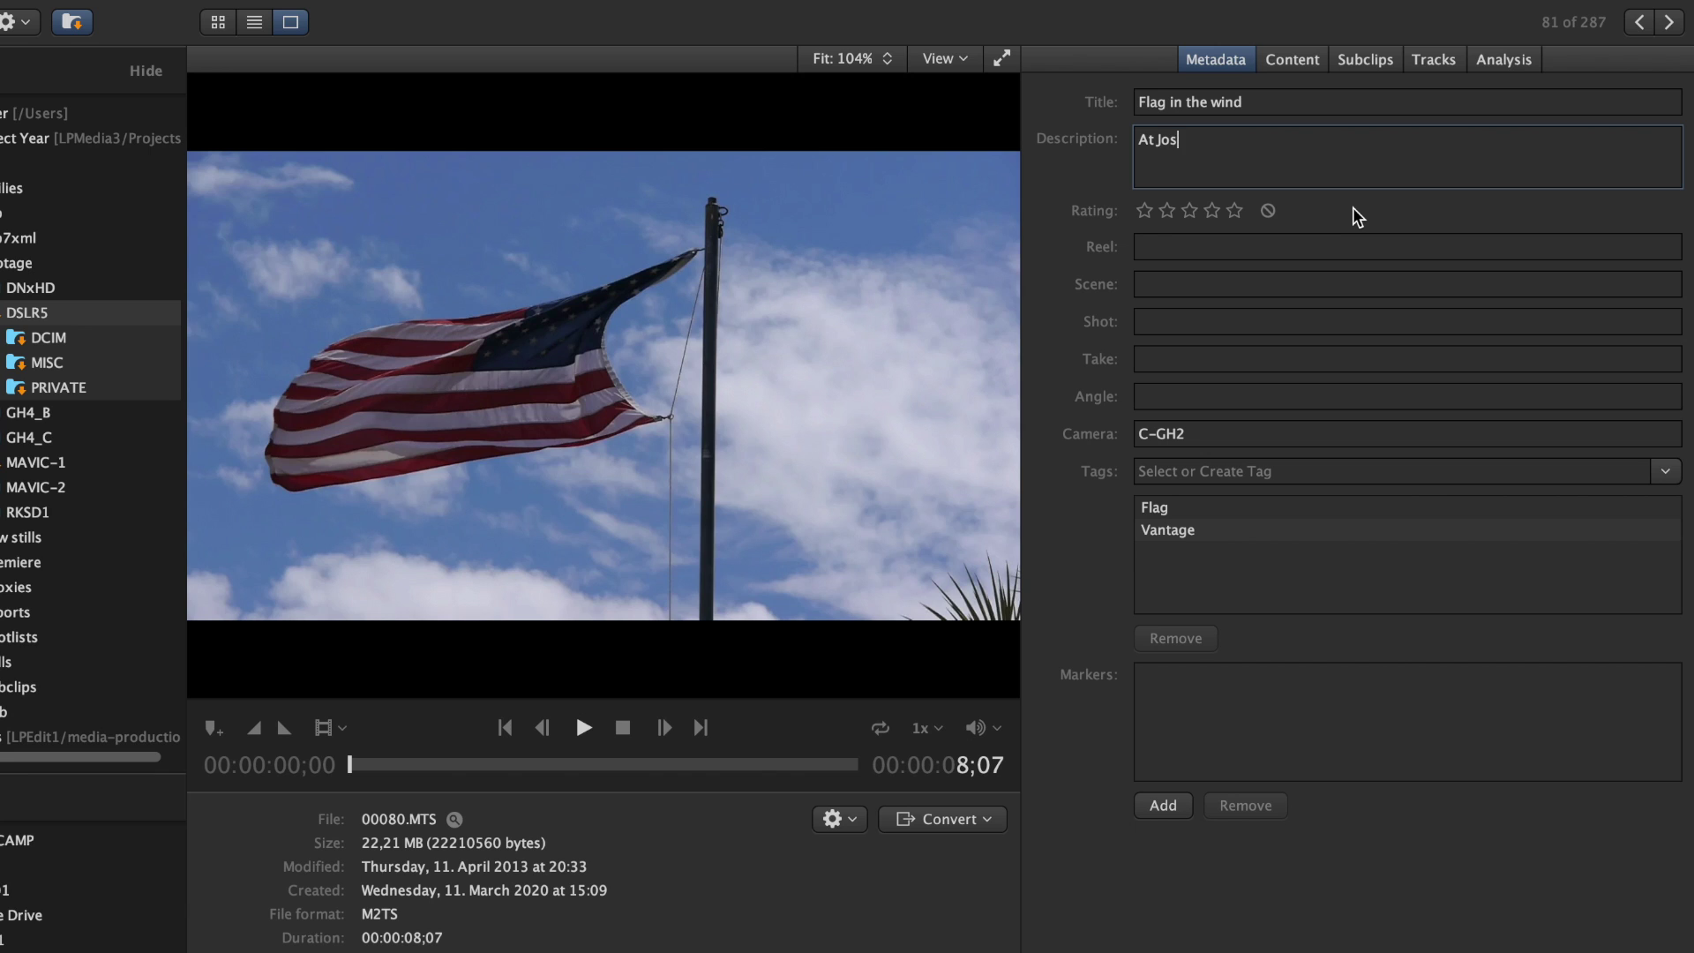
Describe the flag clip as Joshua Tree, rate it four stars, and name its marker
type("hau Tree")
left_click(1227, 214)
type("ere their chemistry is radiant")
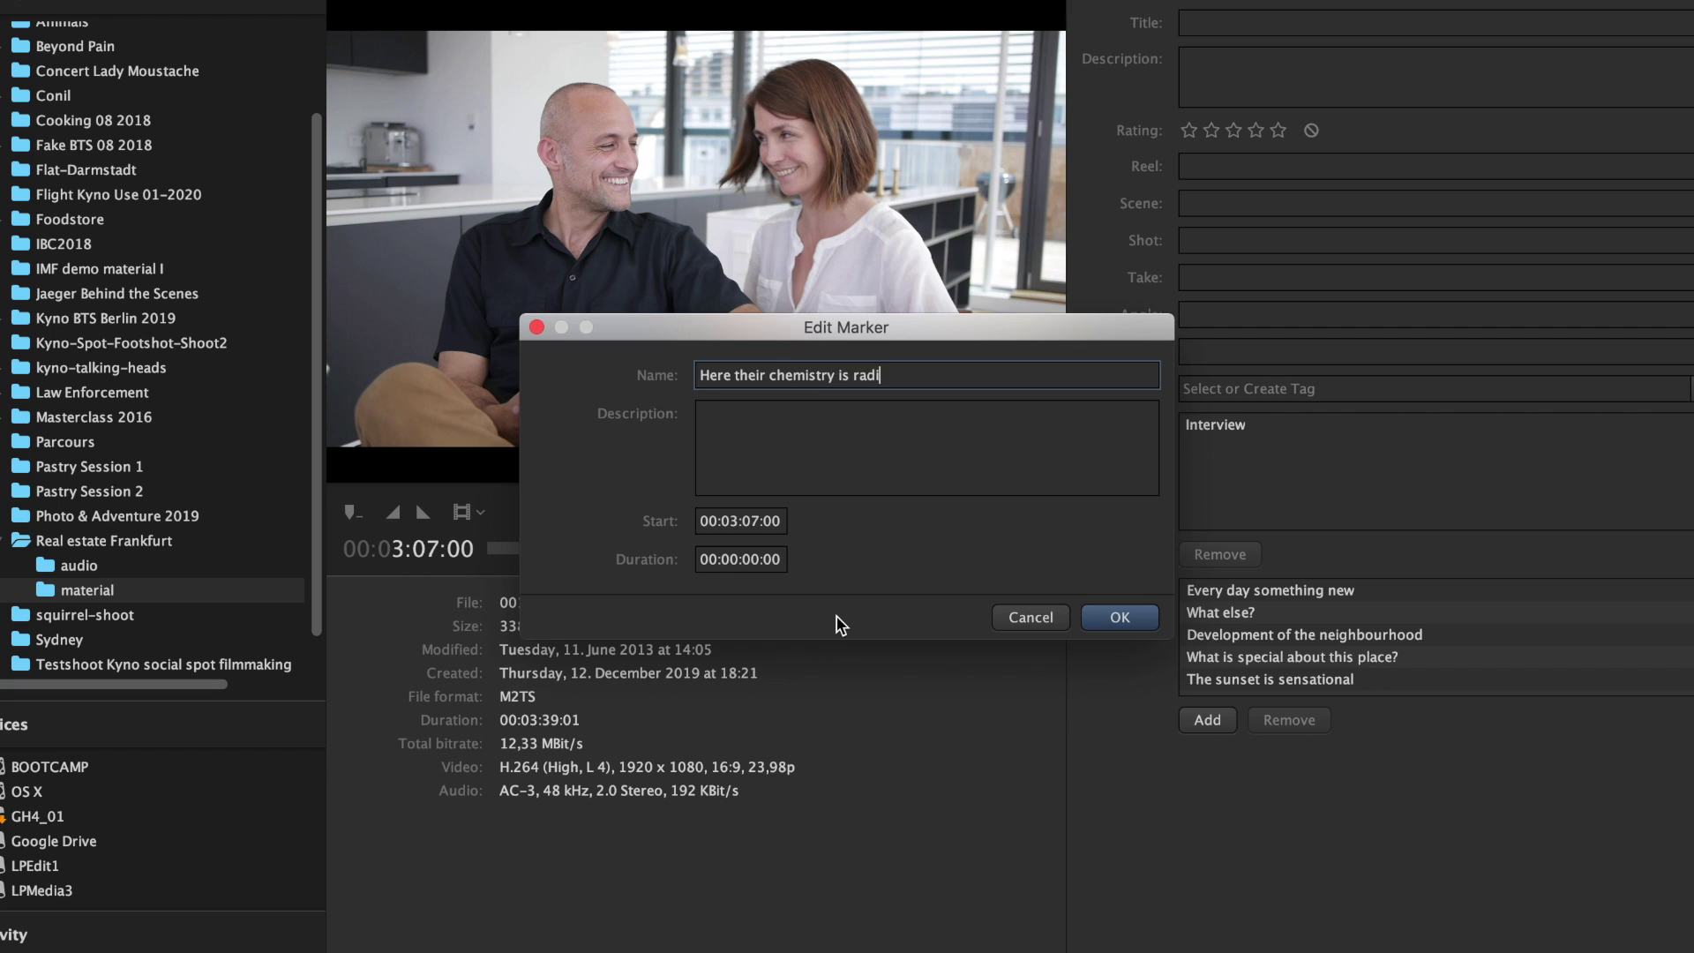
key("Return")
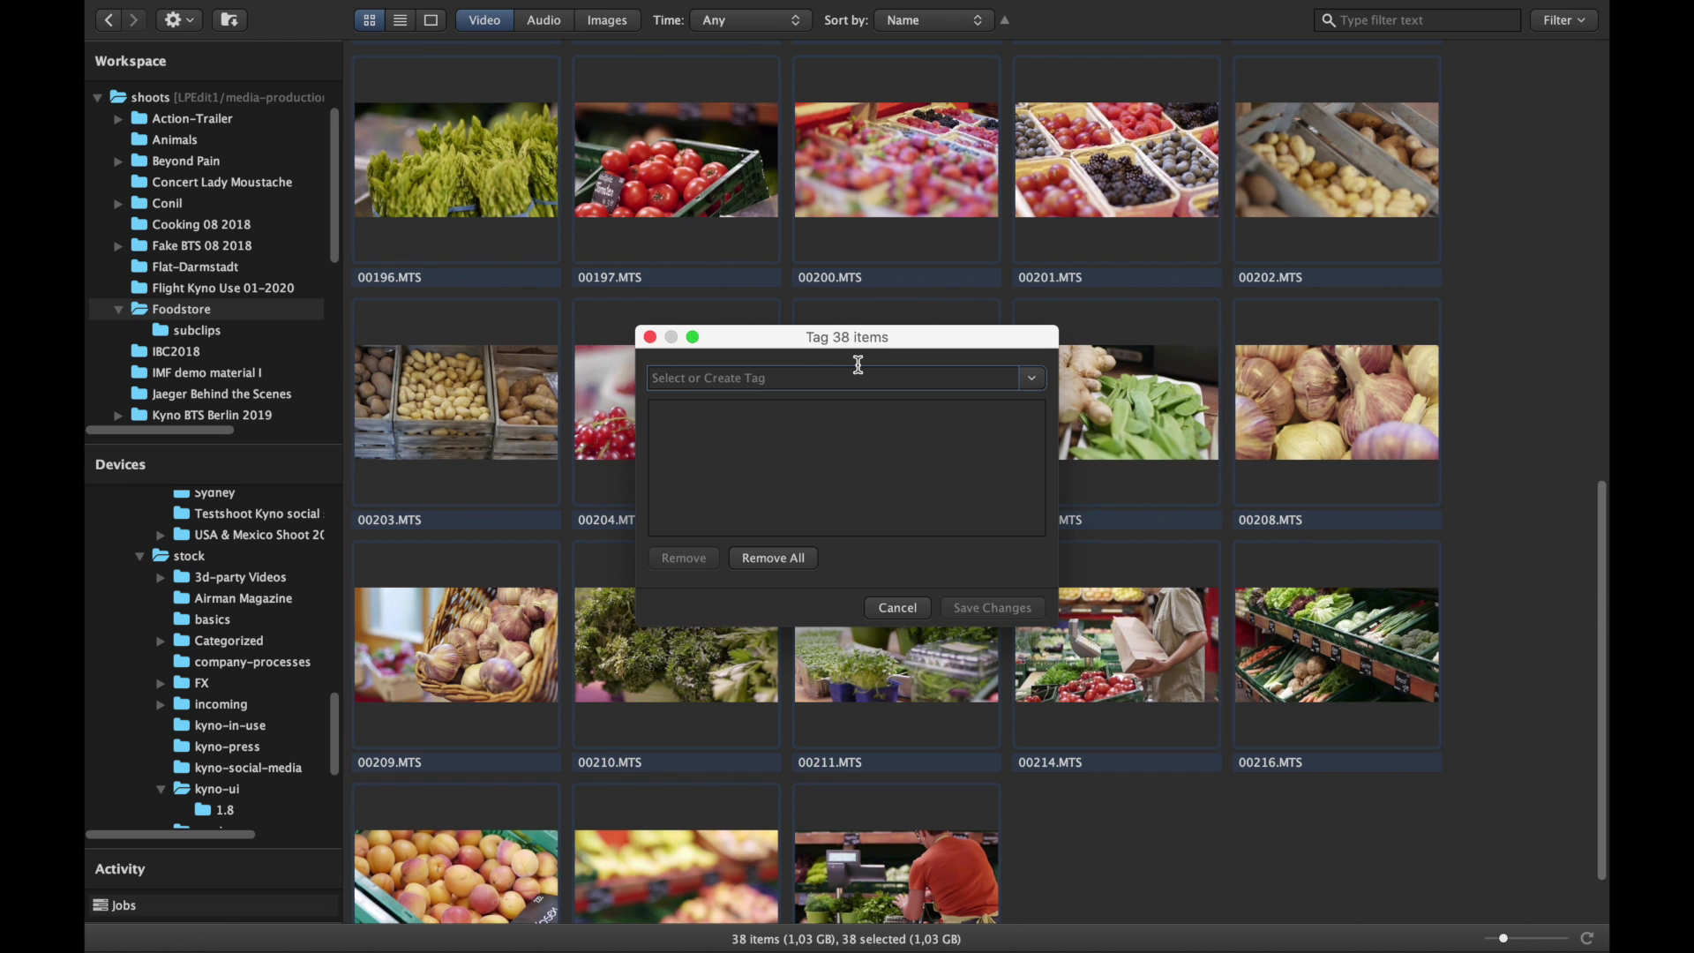
Tag all 38 food-store clips with Food
type("Food")
key("Return")
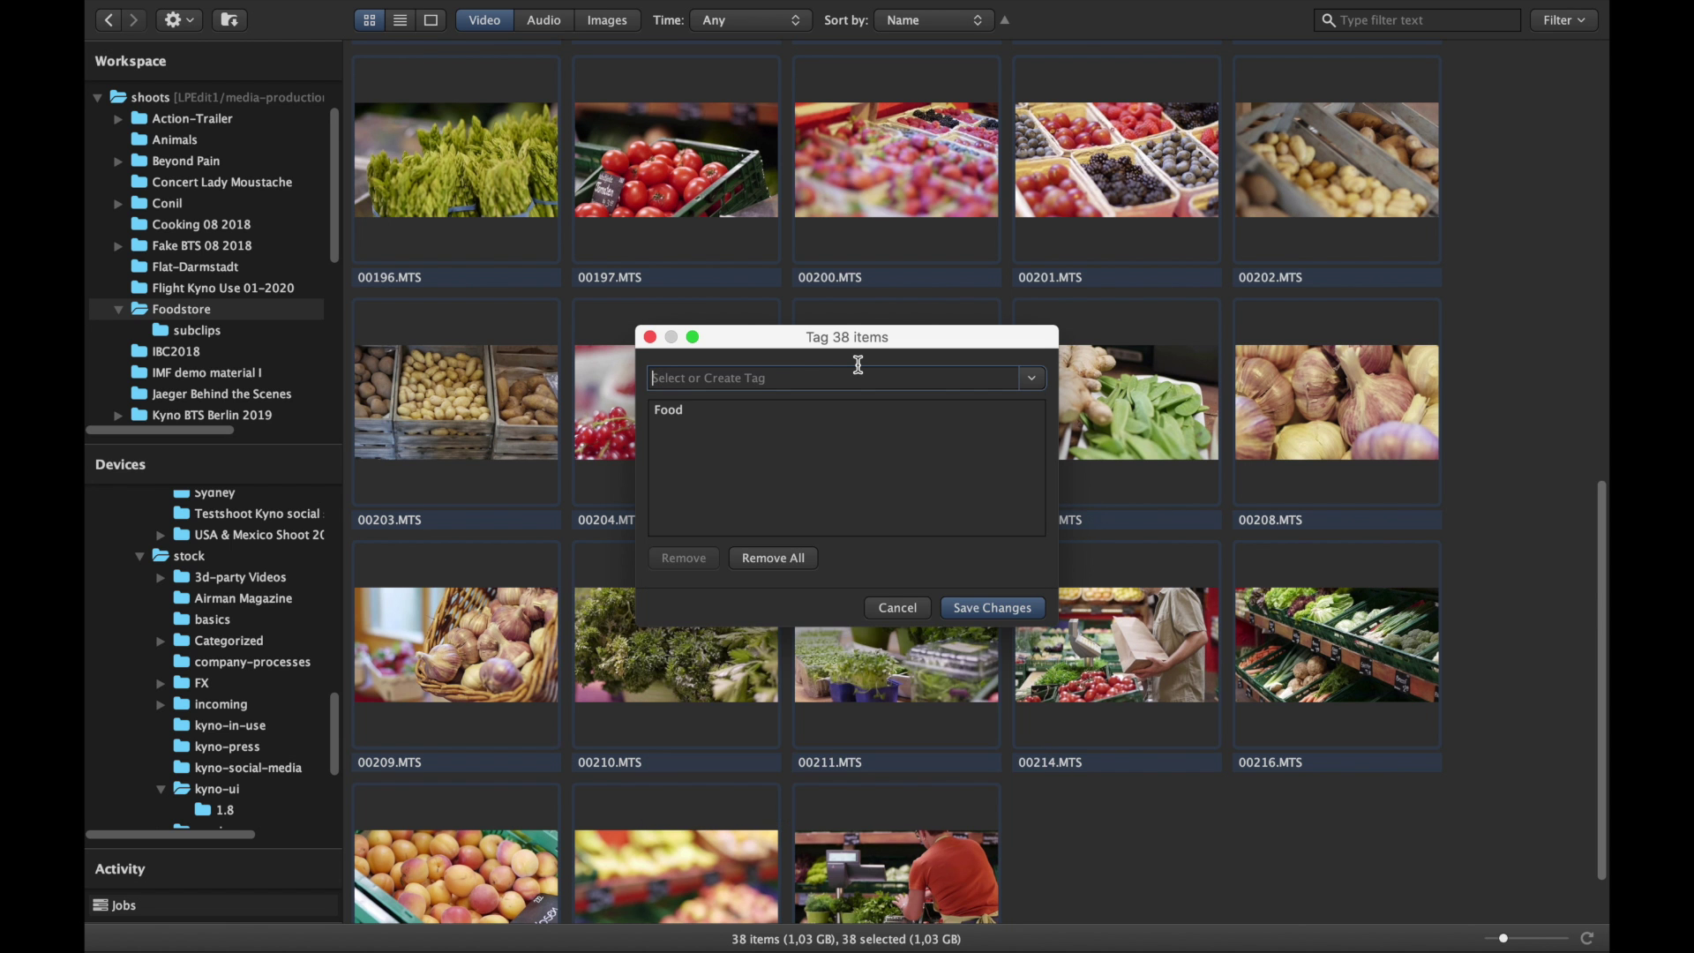
type("Sh")
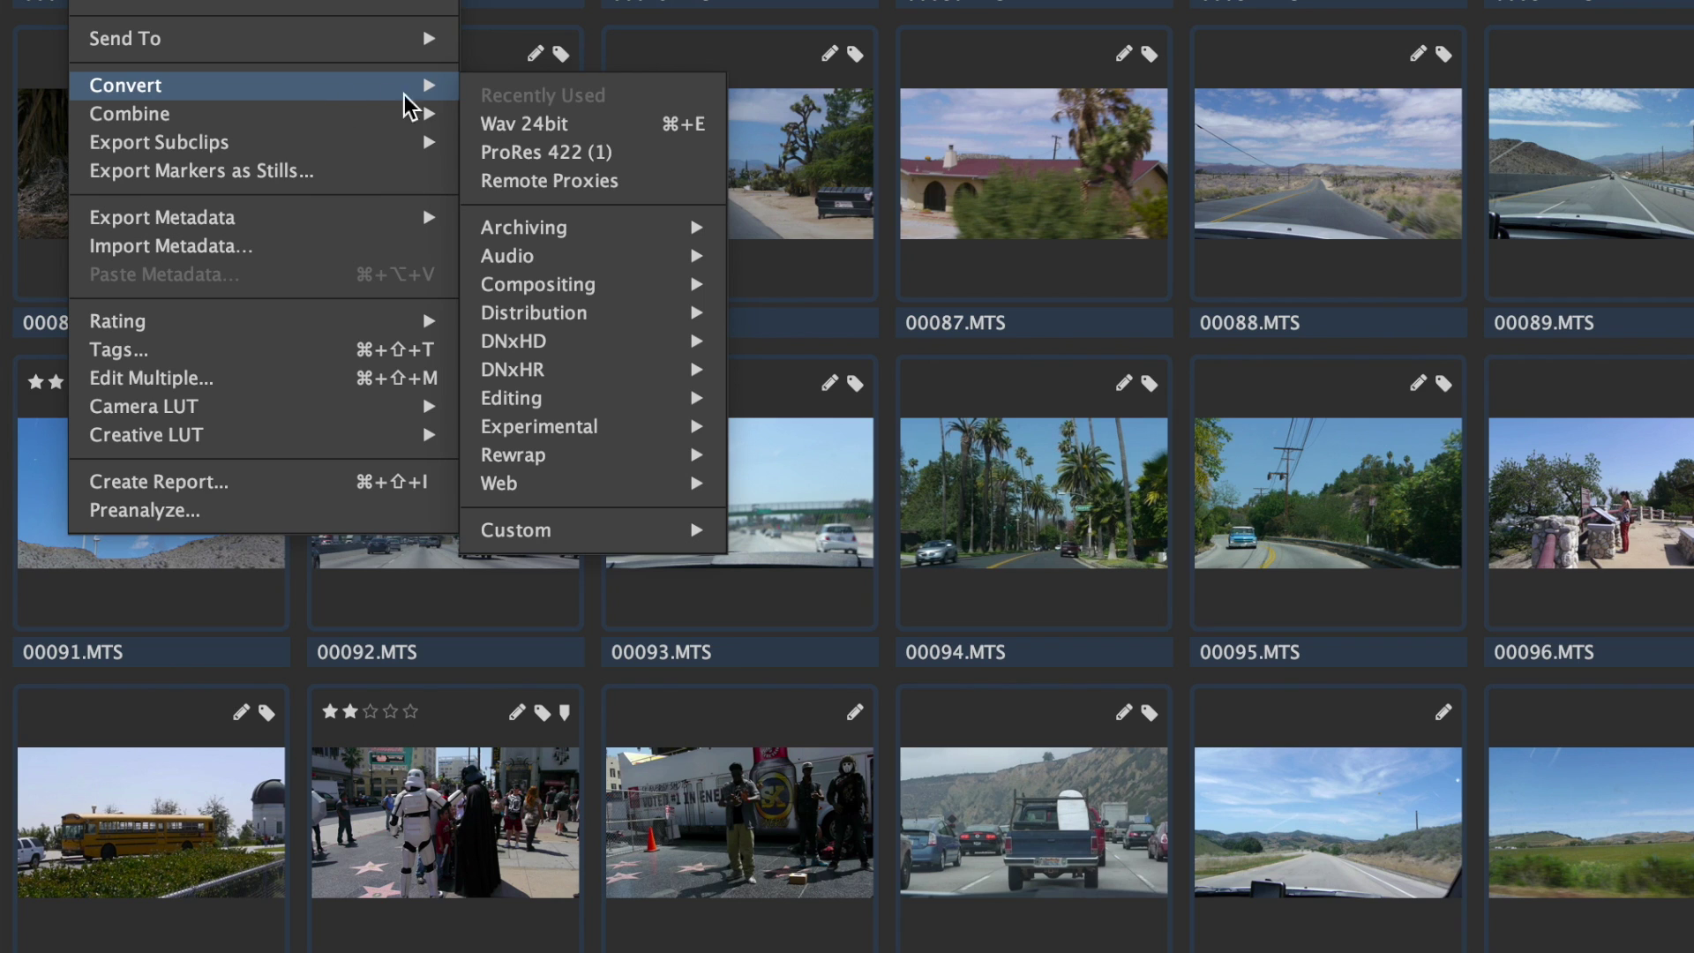
Convert the 287 selected clips to ProRes 422 and start the conversion
mouse_move(600, 394)
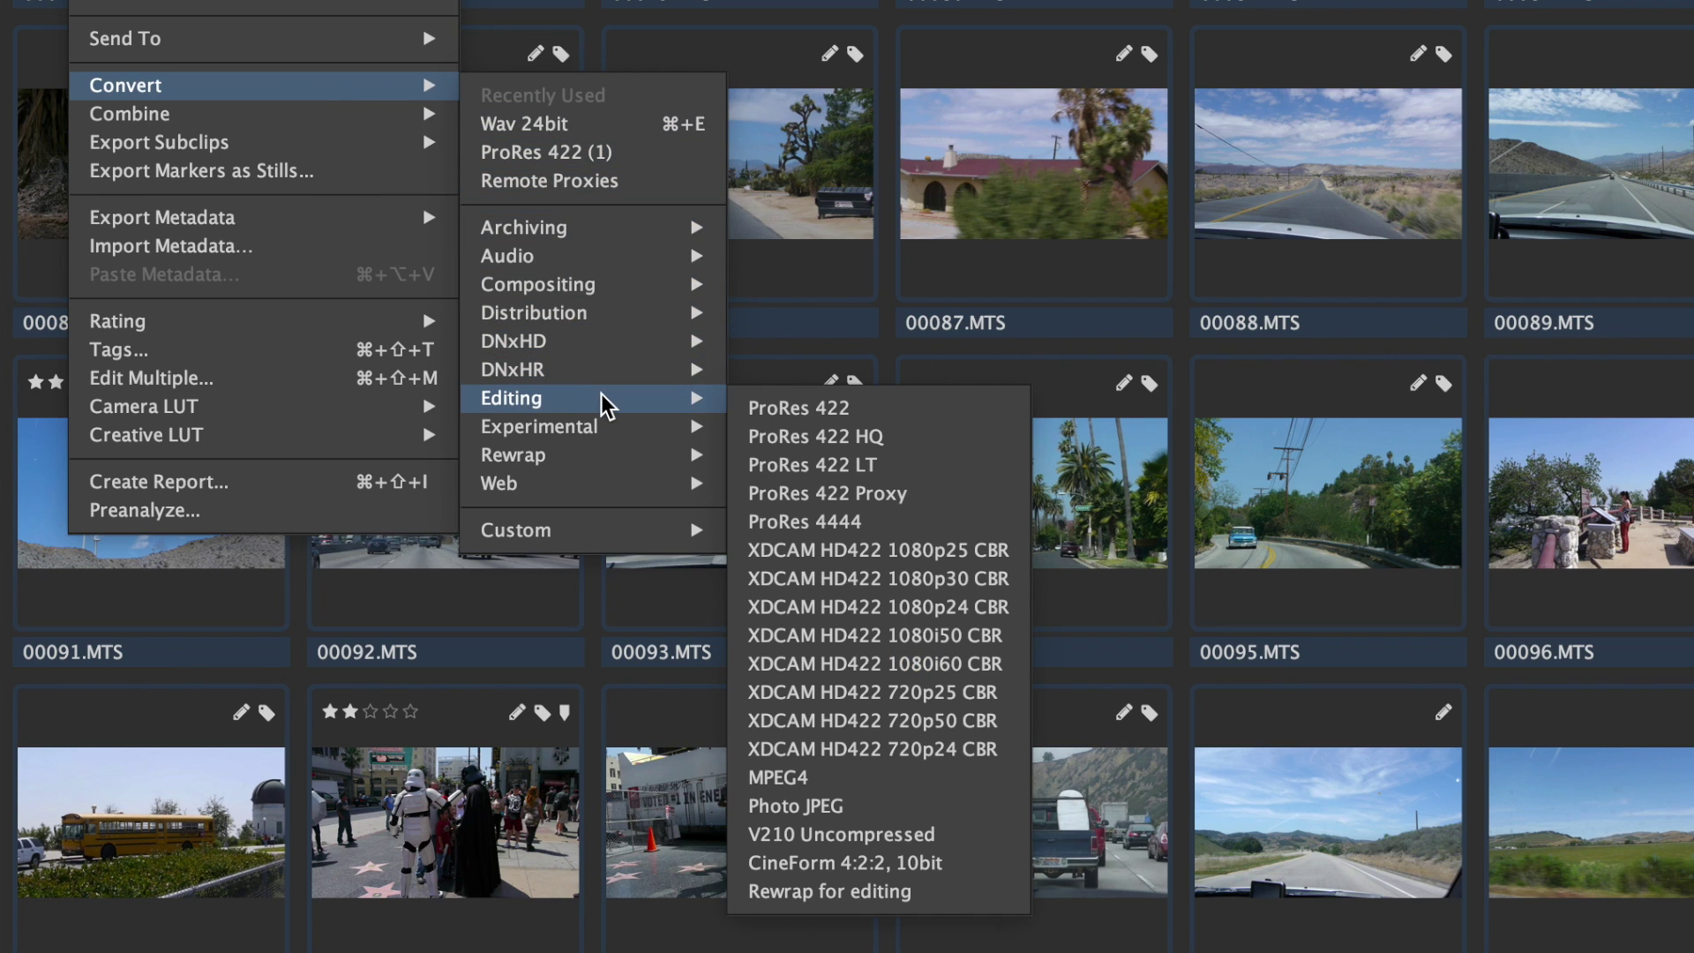
left_click(827, 410)
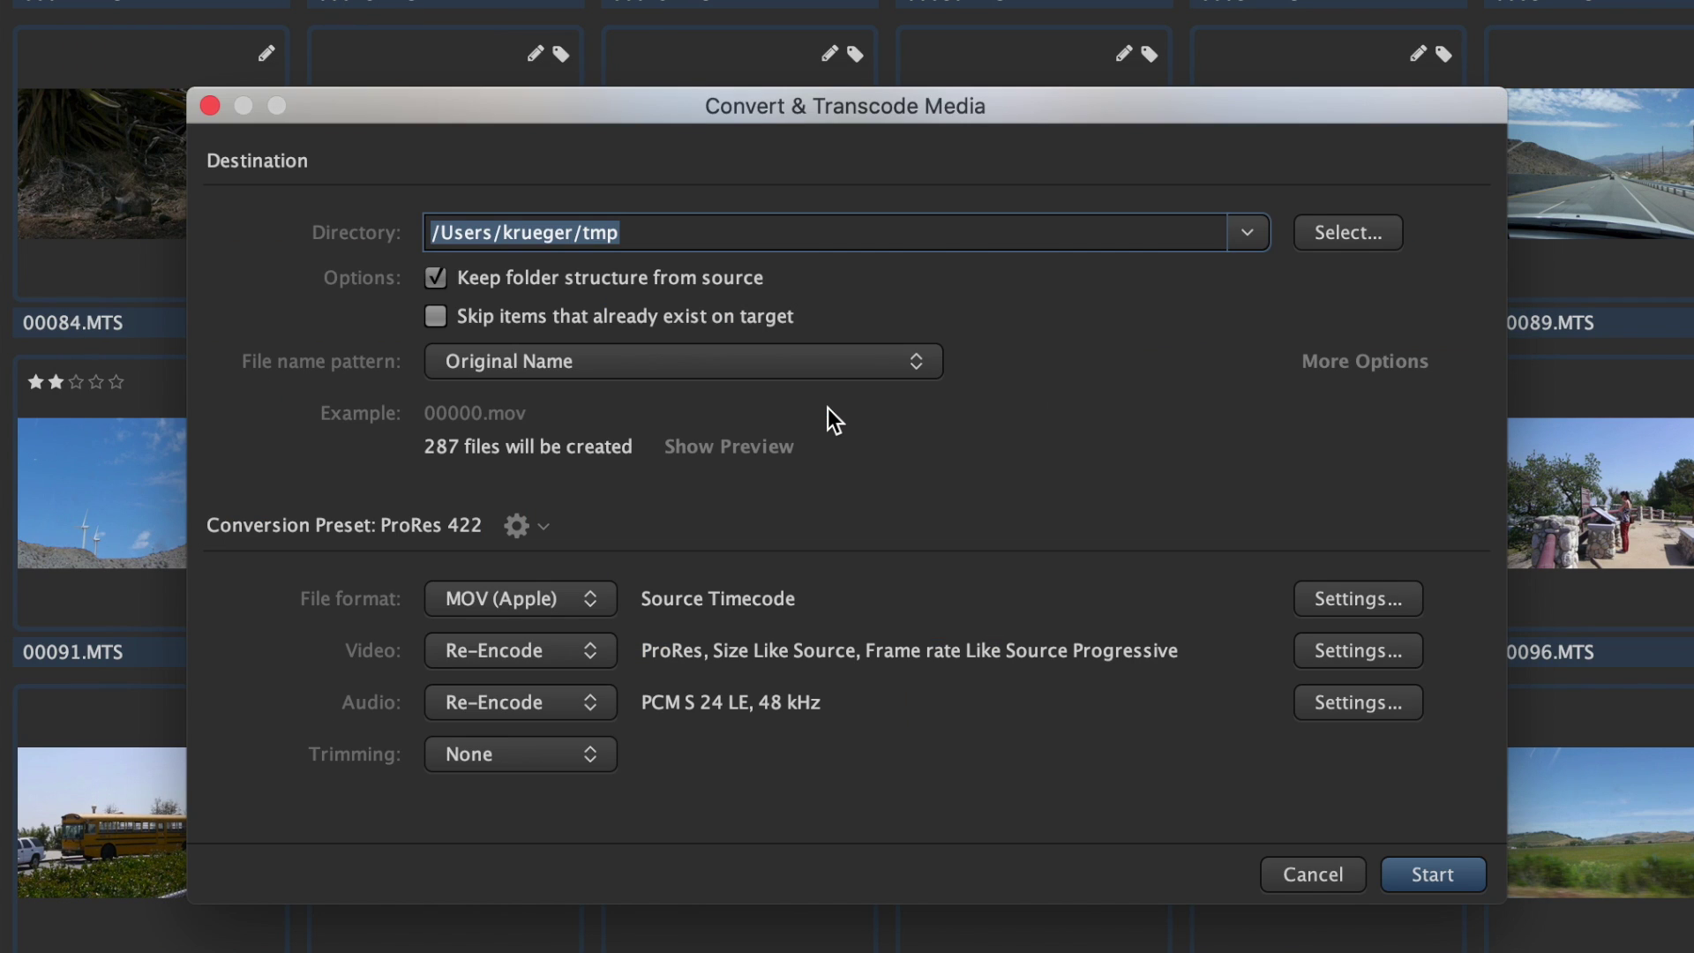
left_click(1434, 873)
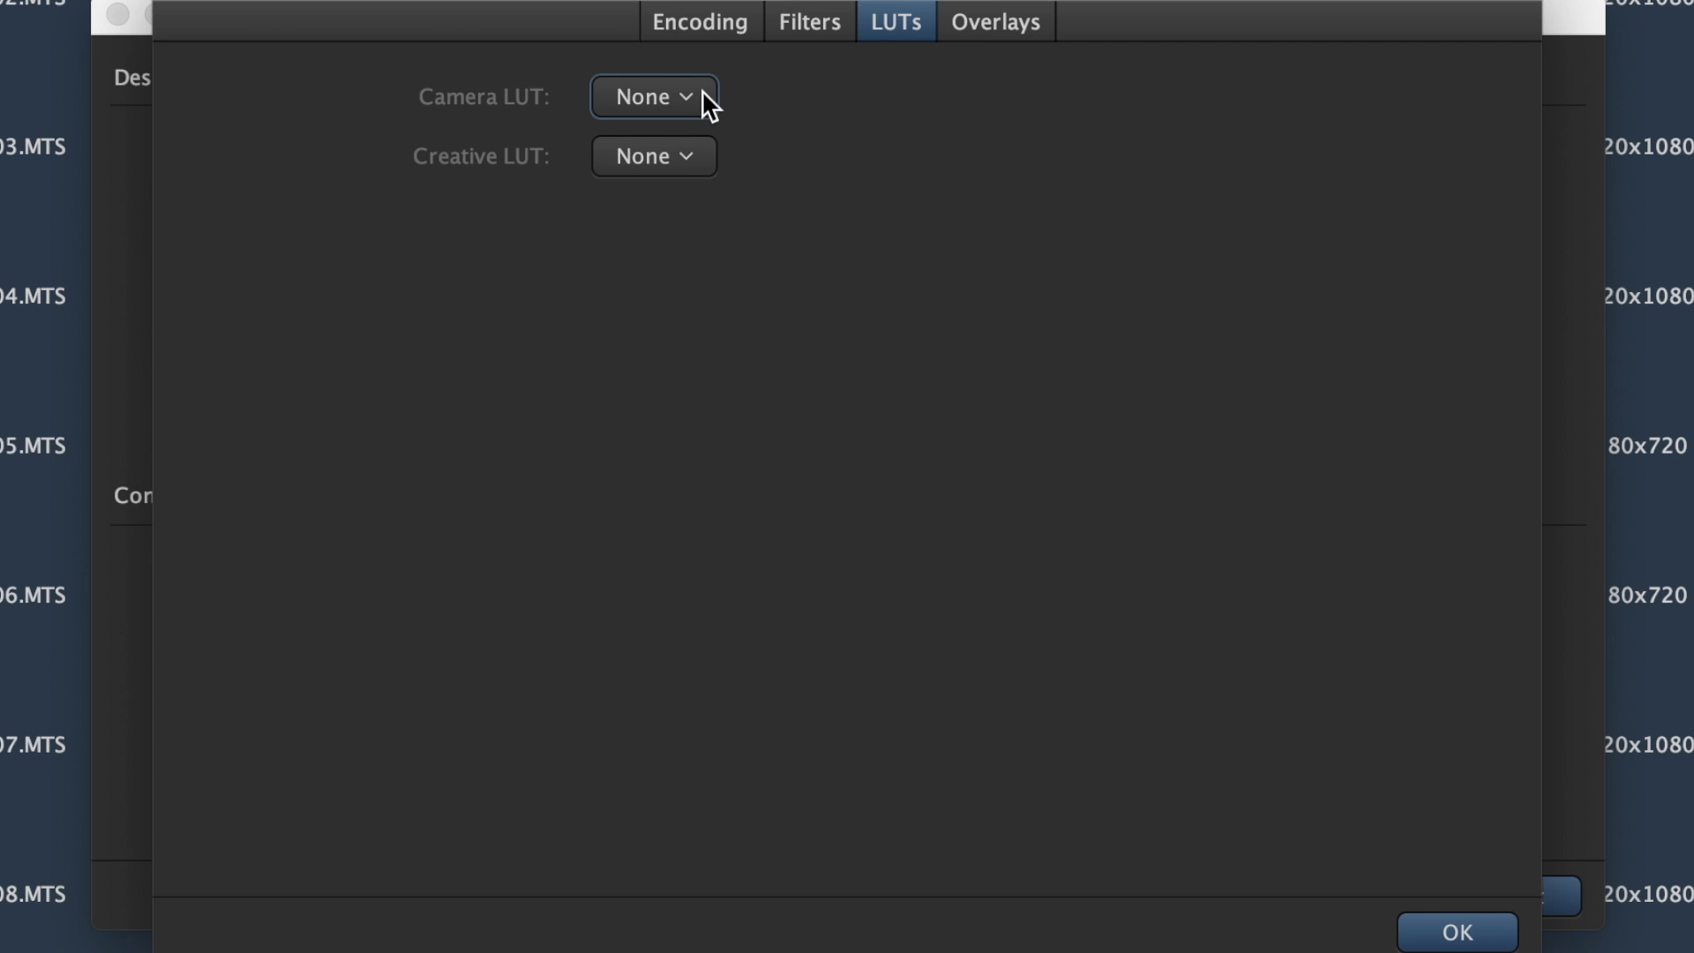
Set the conversion's Camera LUT to As Defined In Player
left_click(699, 95)
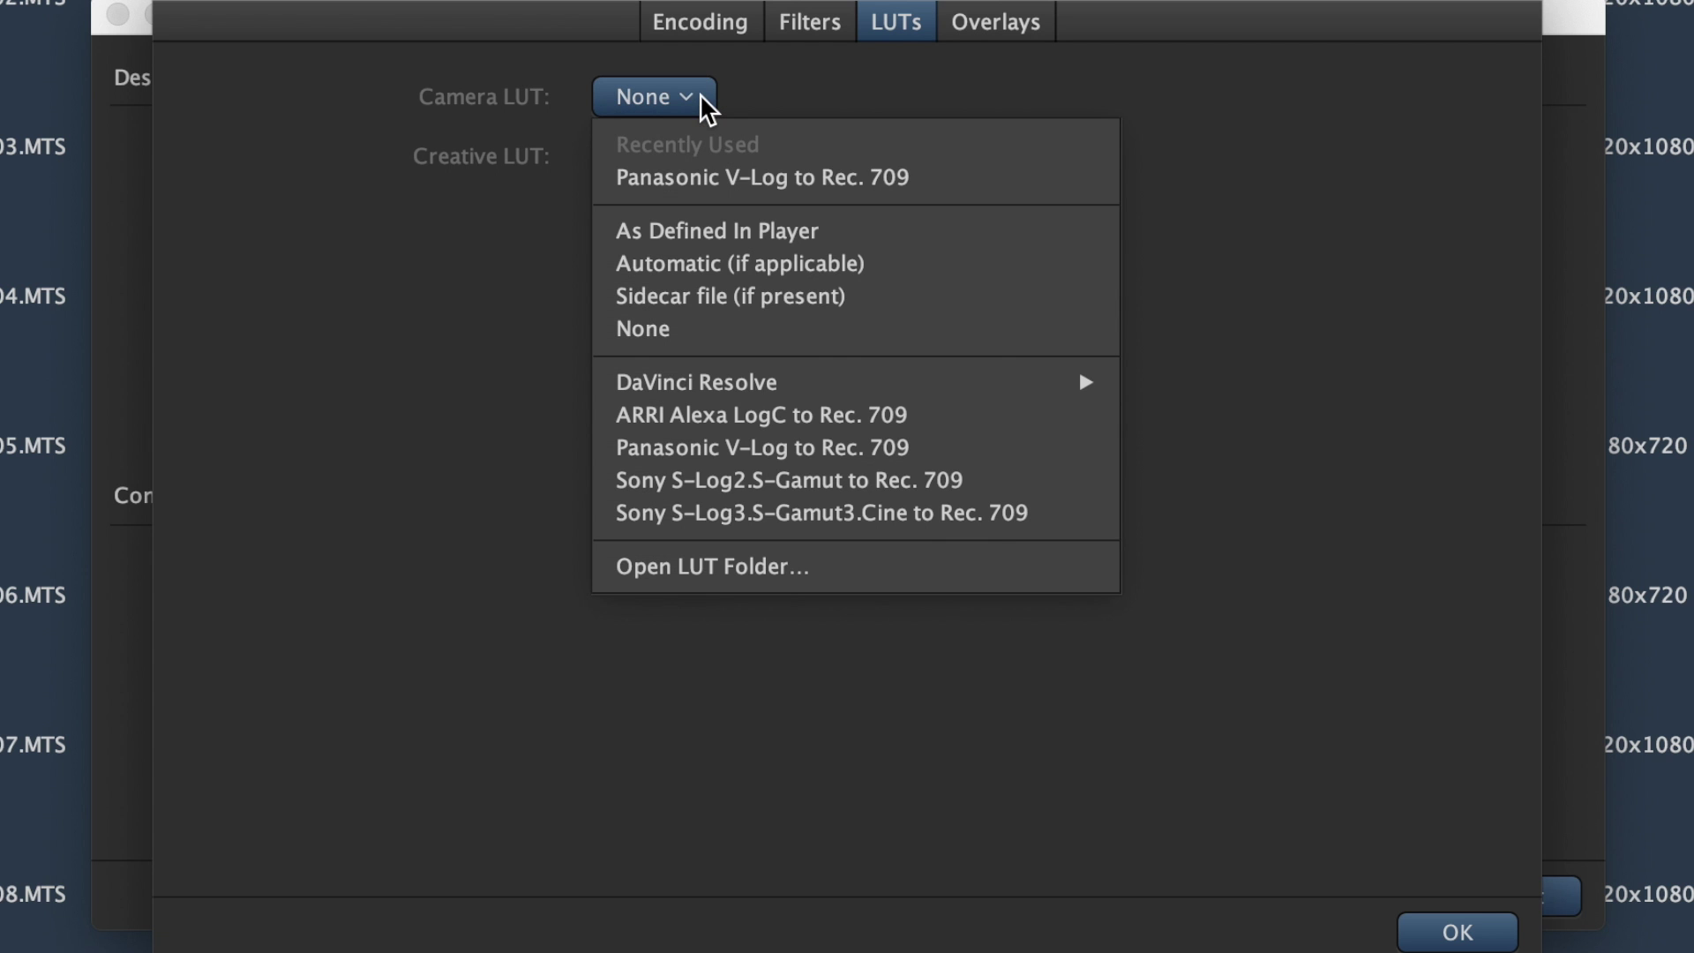
left_click(834, 231)
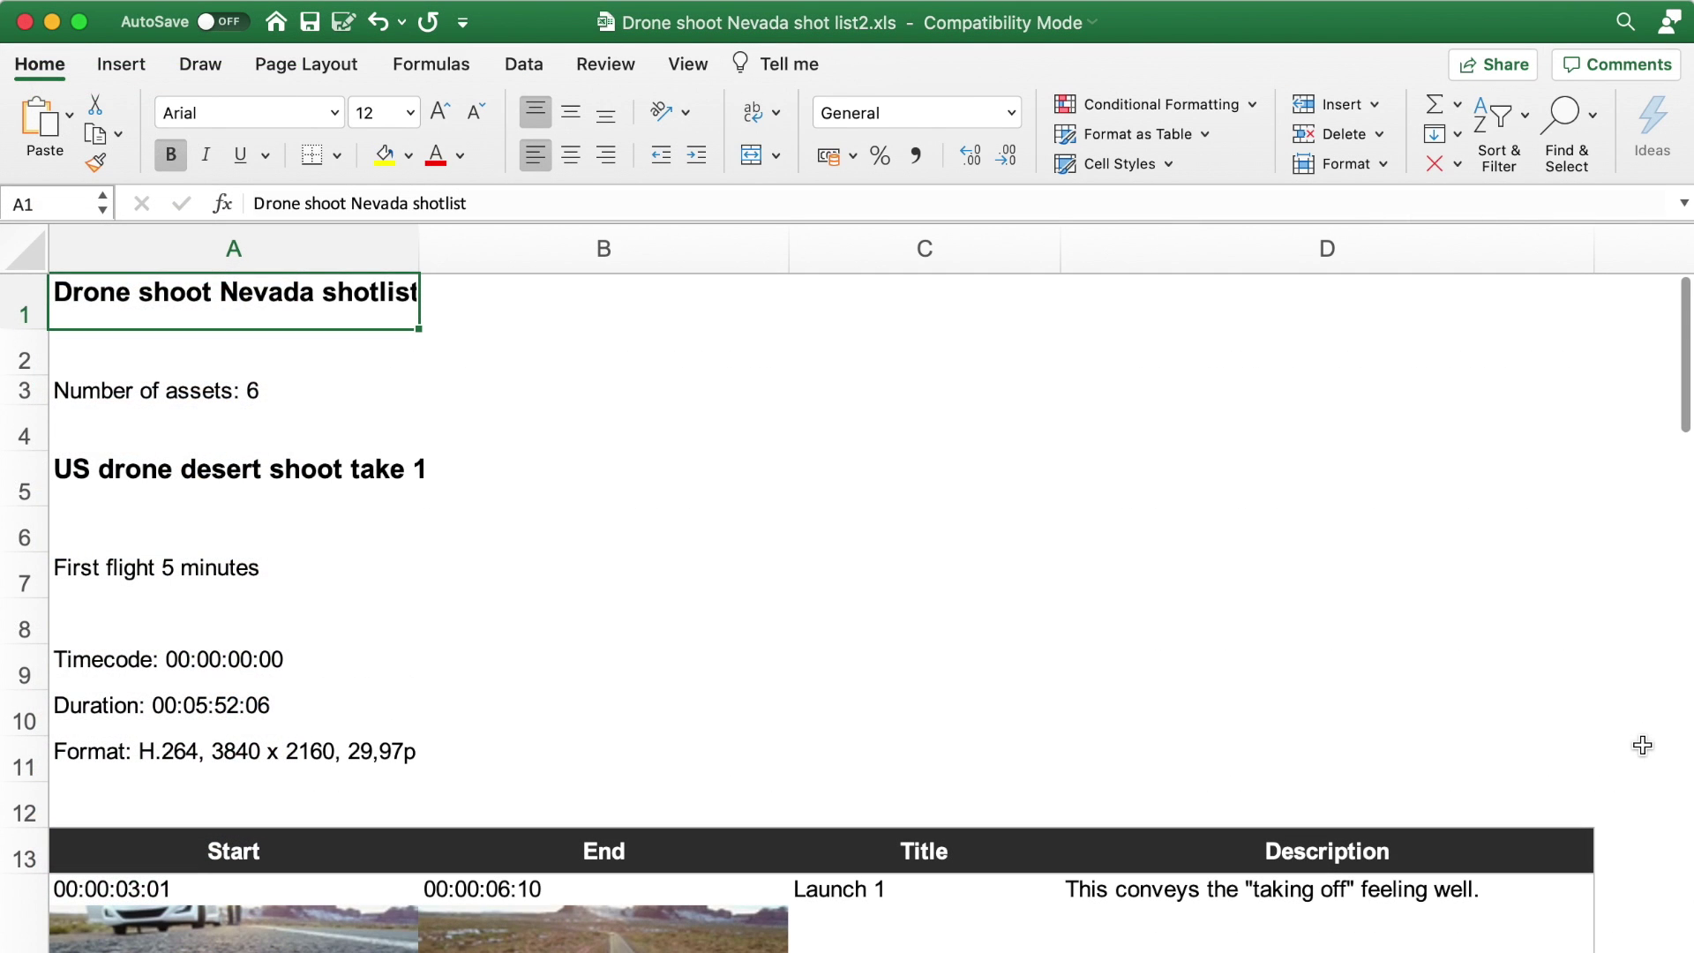
scroll(1642, 745, "down", 10)
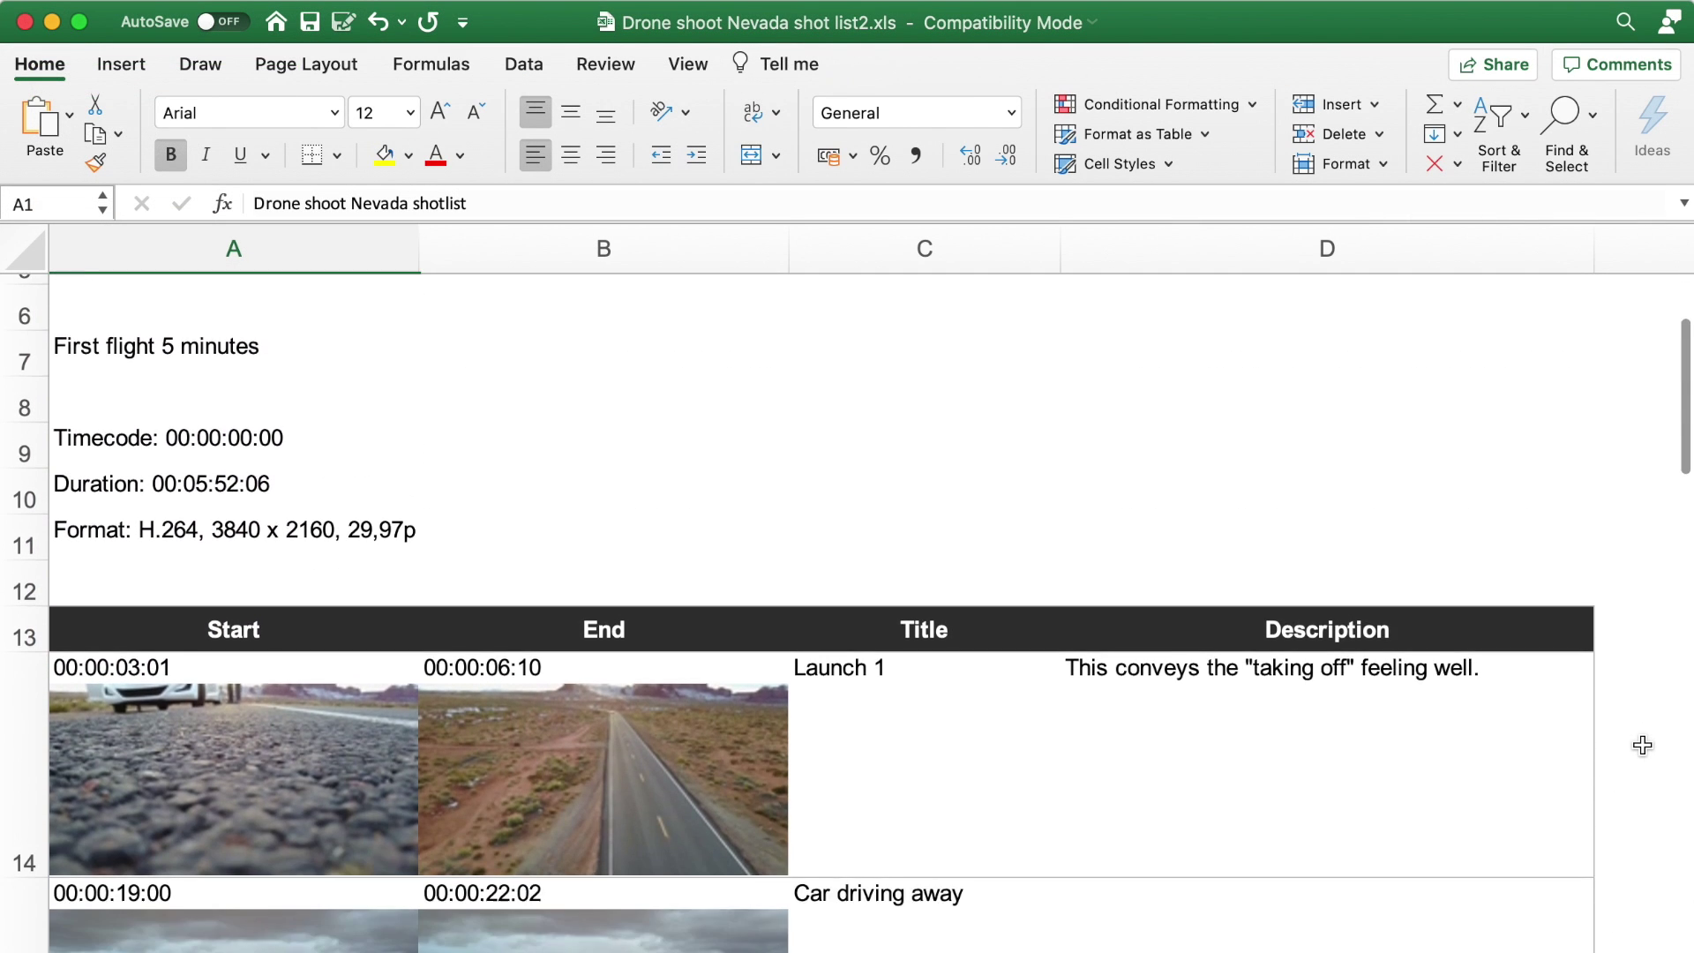
scroll(1642, 746, "down", 8)
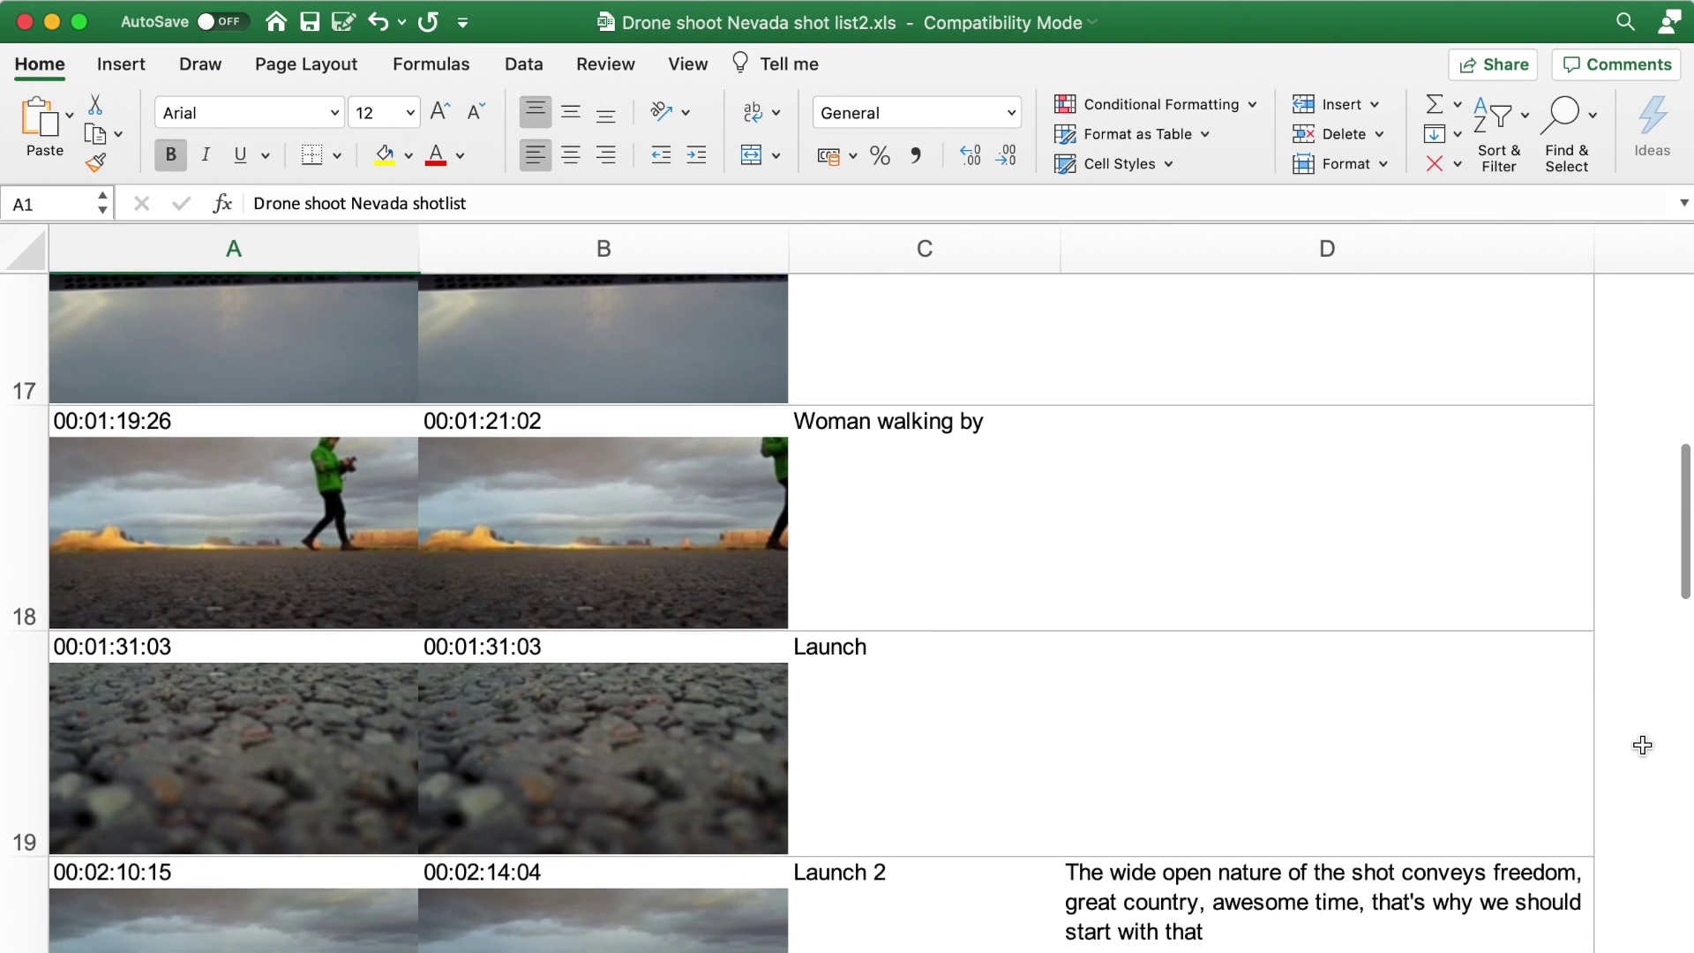
scroll(1642, 745, "down", 5)
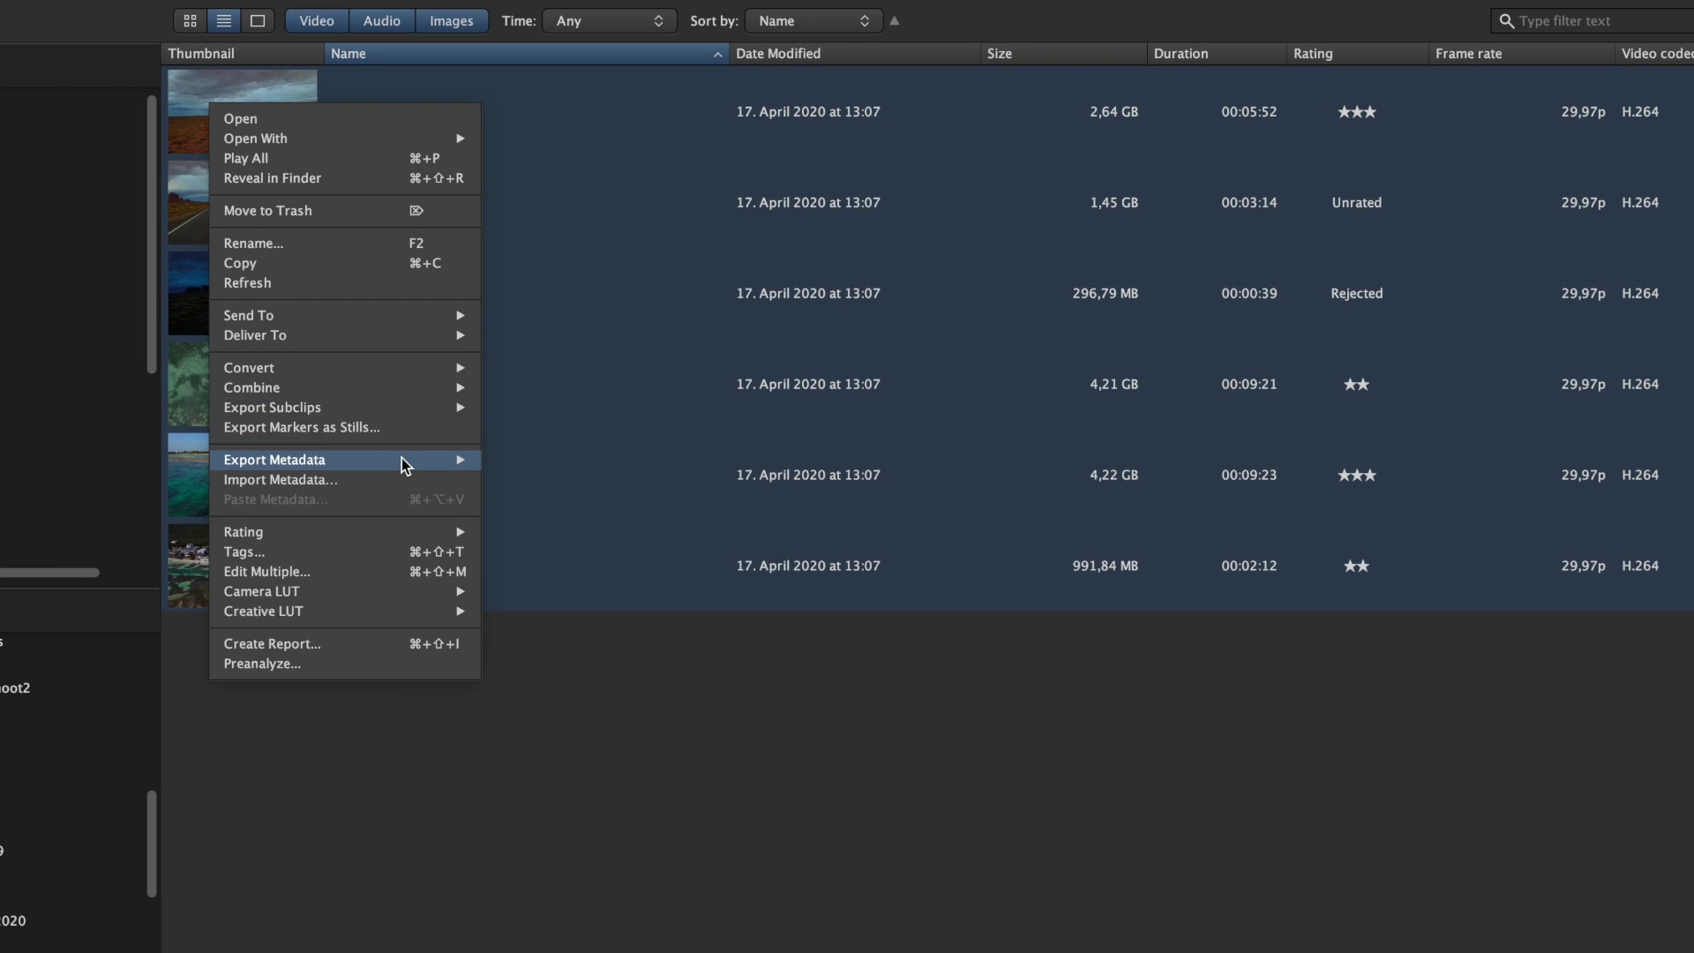
Export the six drone clips' metadata to Excel with the Asset list layout
mouse_move(402, 461)
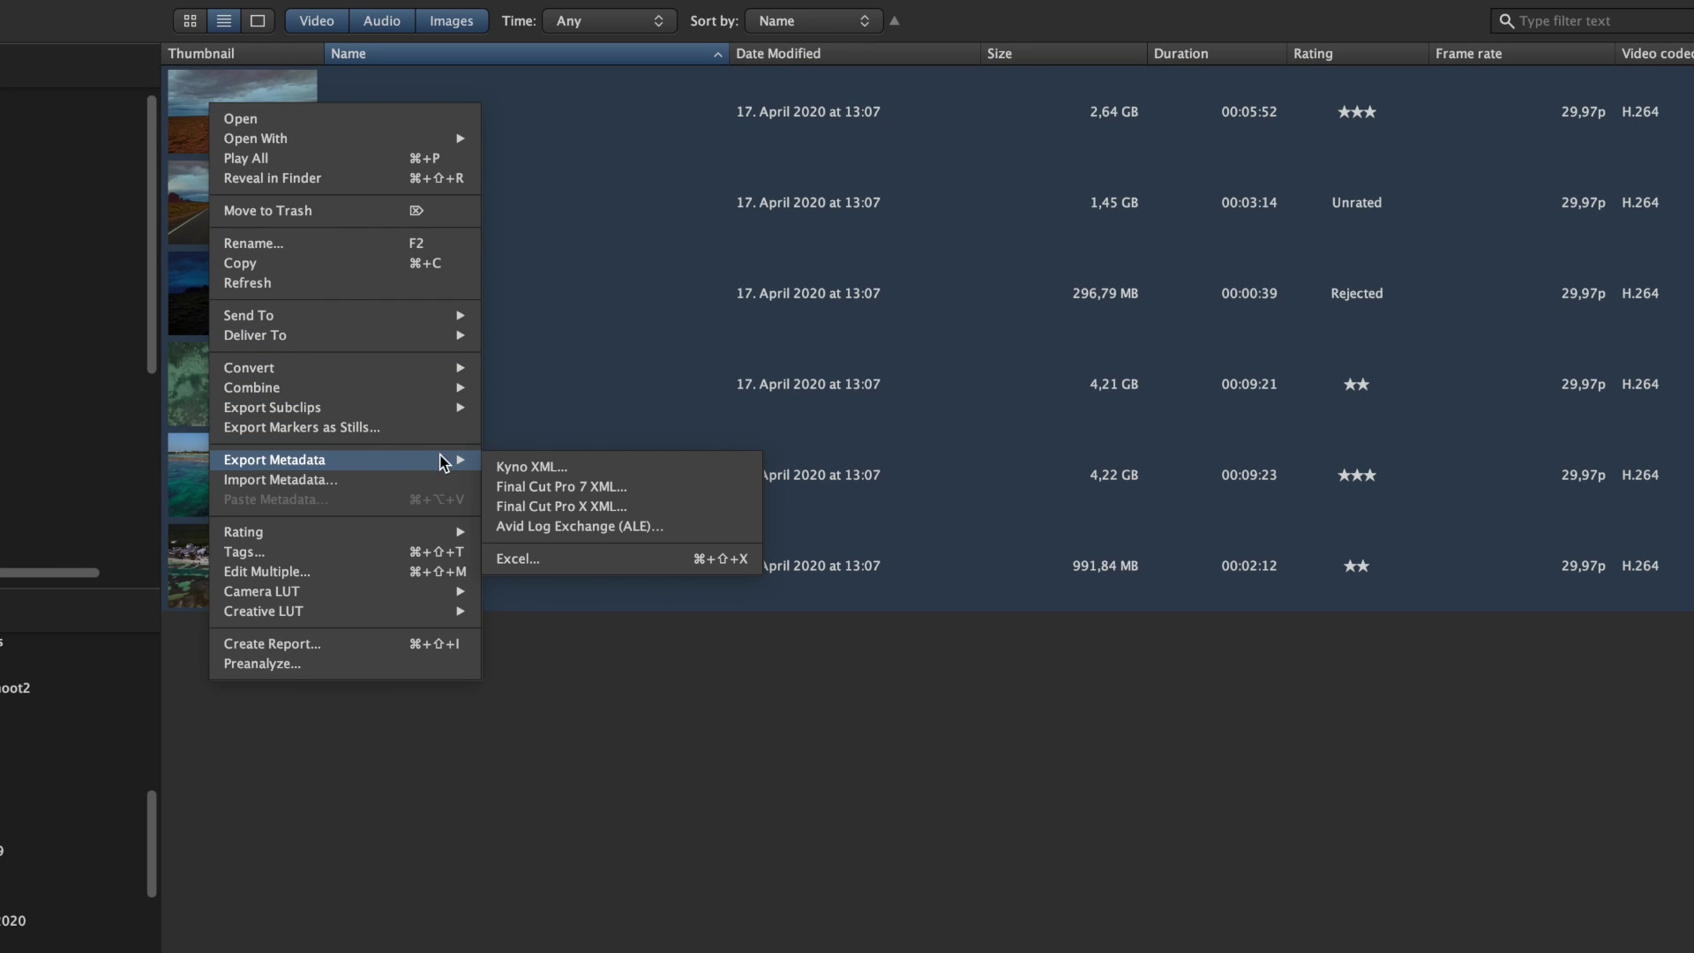
left_click(581, 561)
left_click(667, 403)
left_click(667, 420)
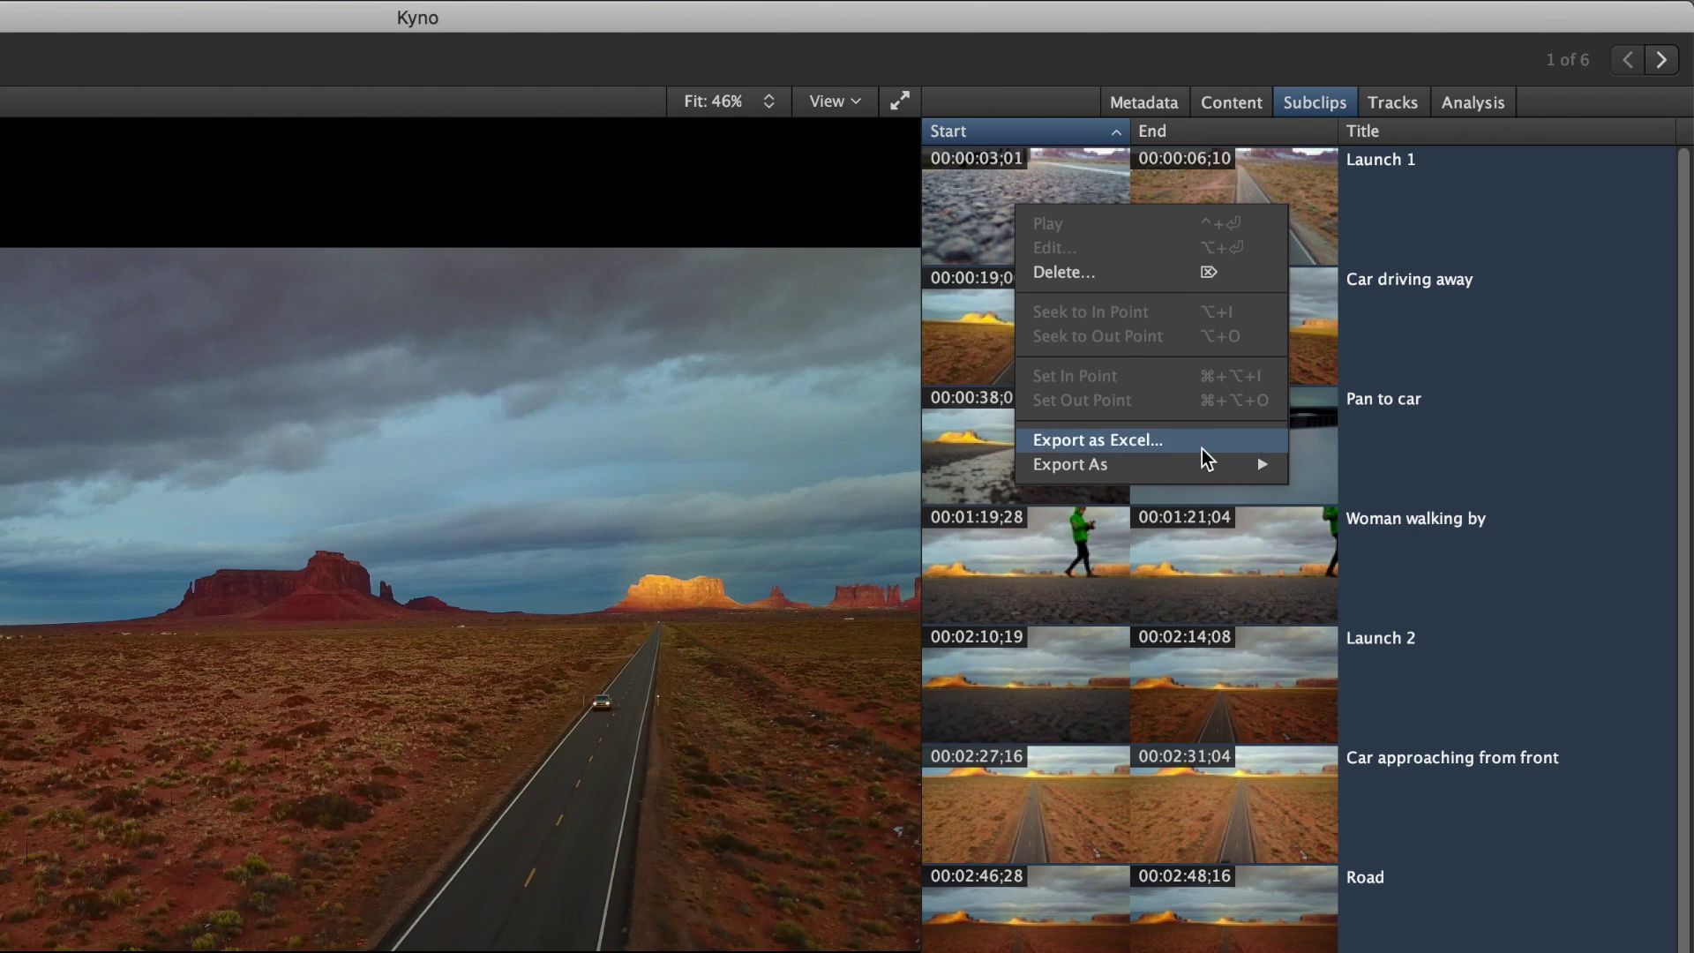
Title the squirrel clip 'Squirrel escaping' and give it three stars
mouse_move(1228, 467)
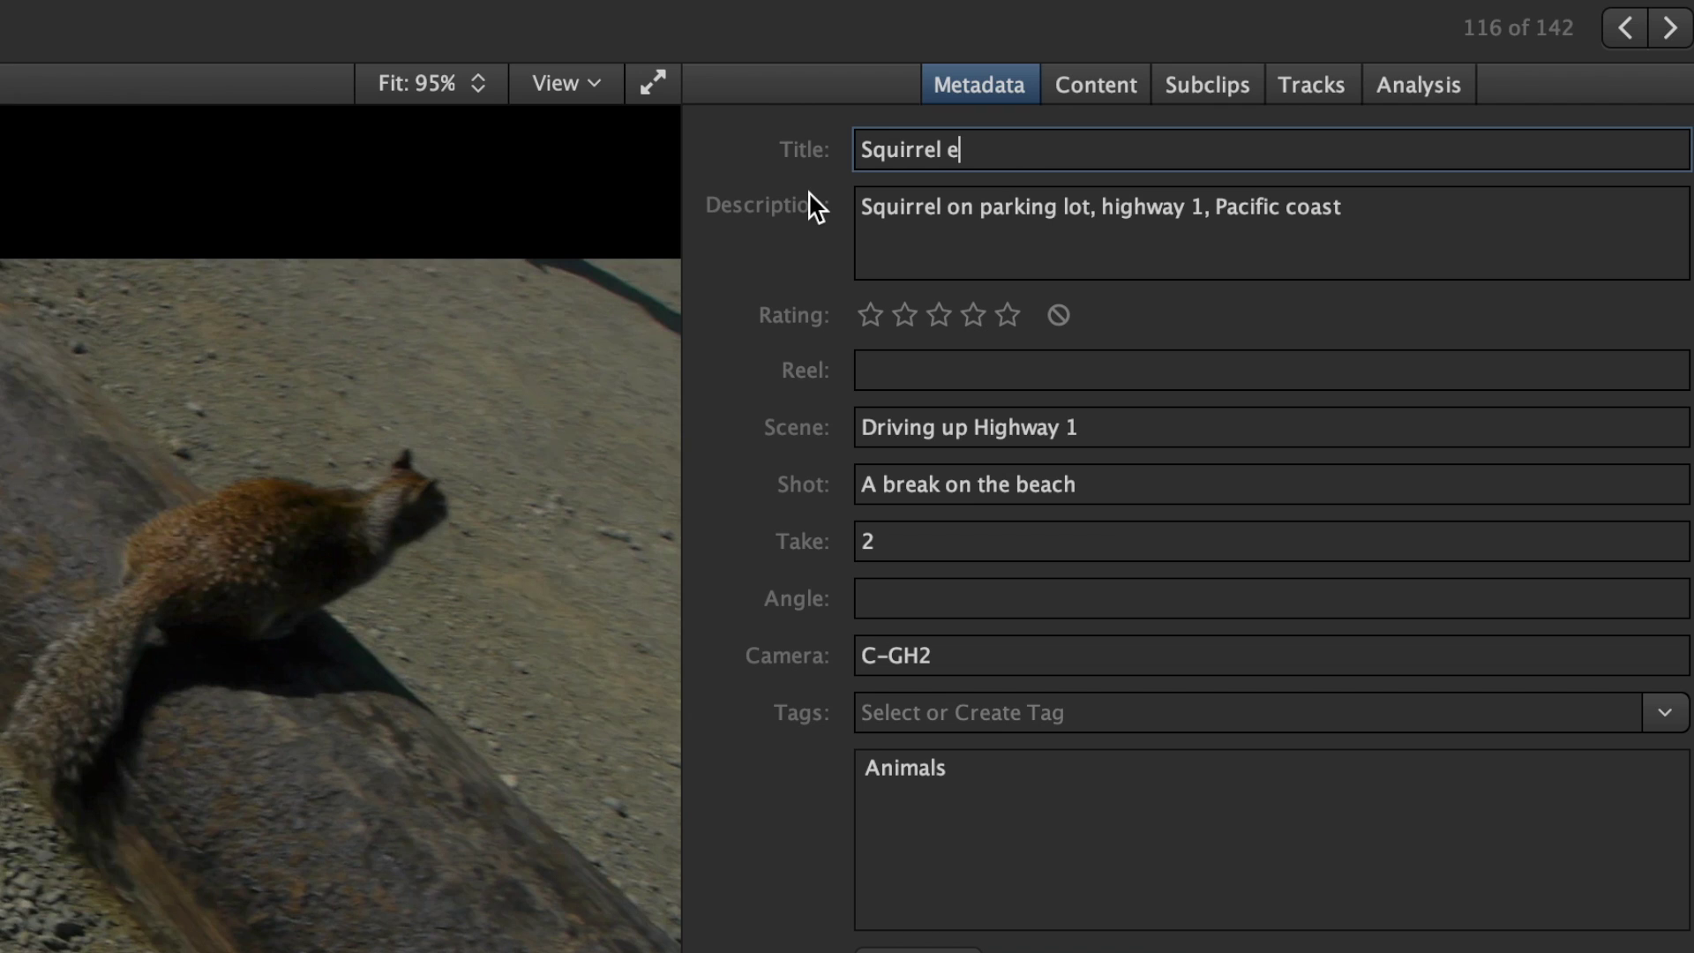
type("scaping")
left_click(938, 314)
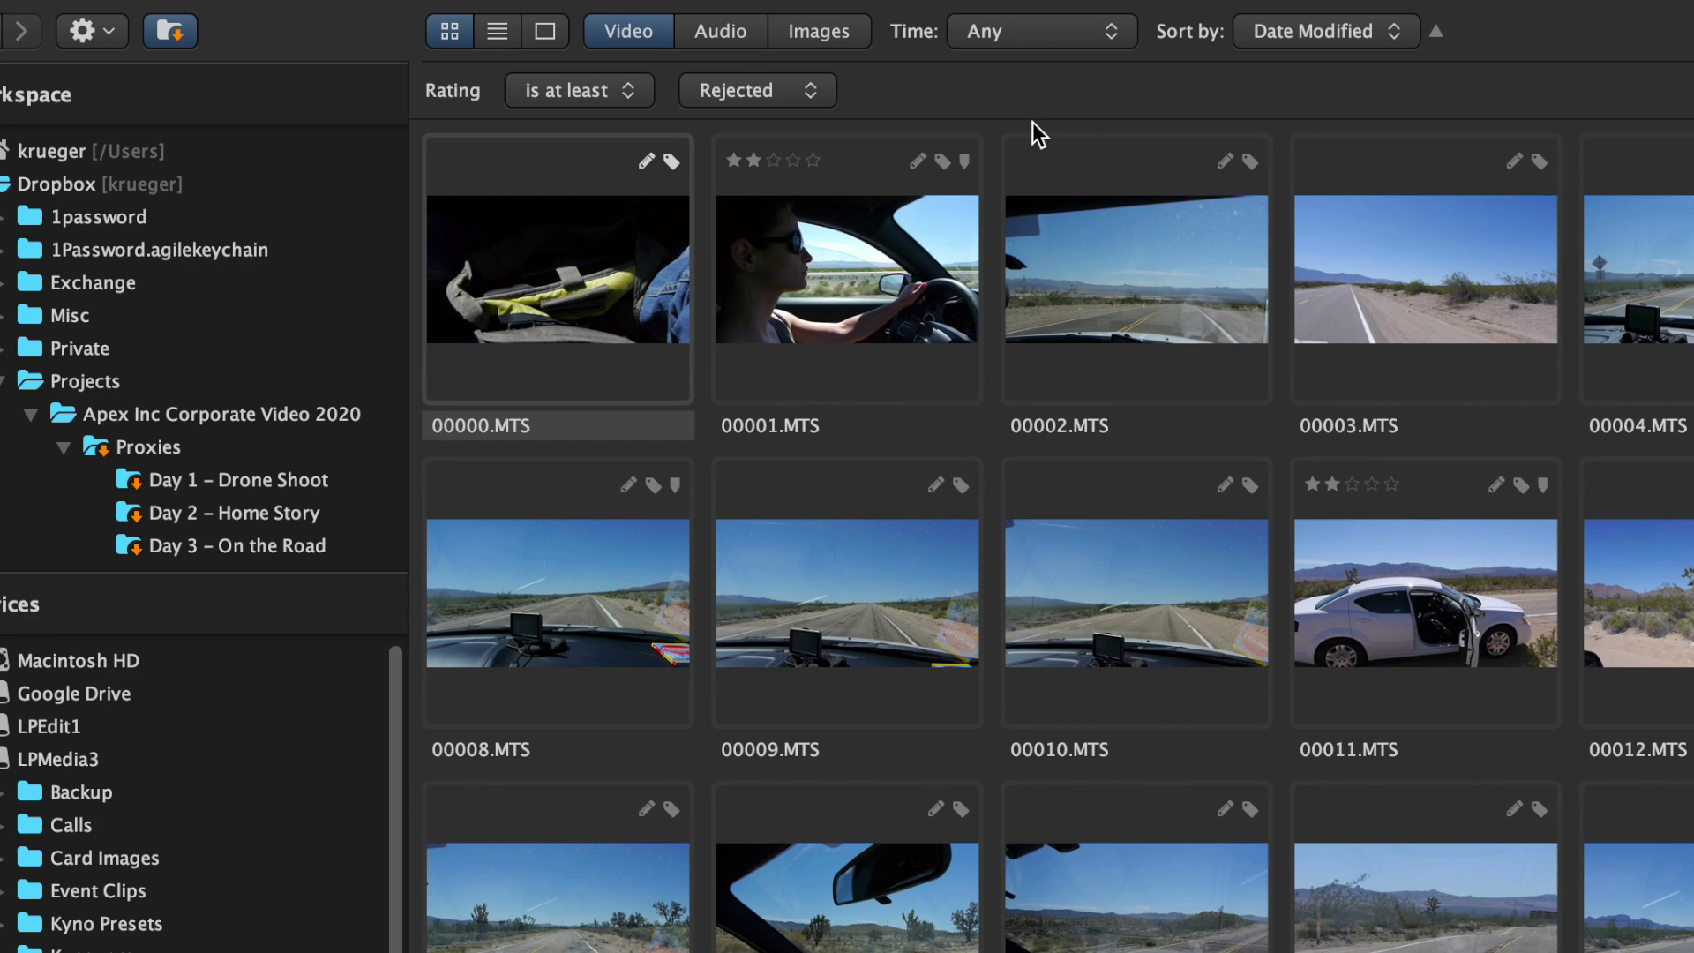
Filter to clips rated at least one star and title the subclip 'Approaching beach'
left_click(811, 90)
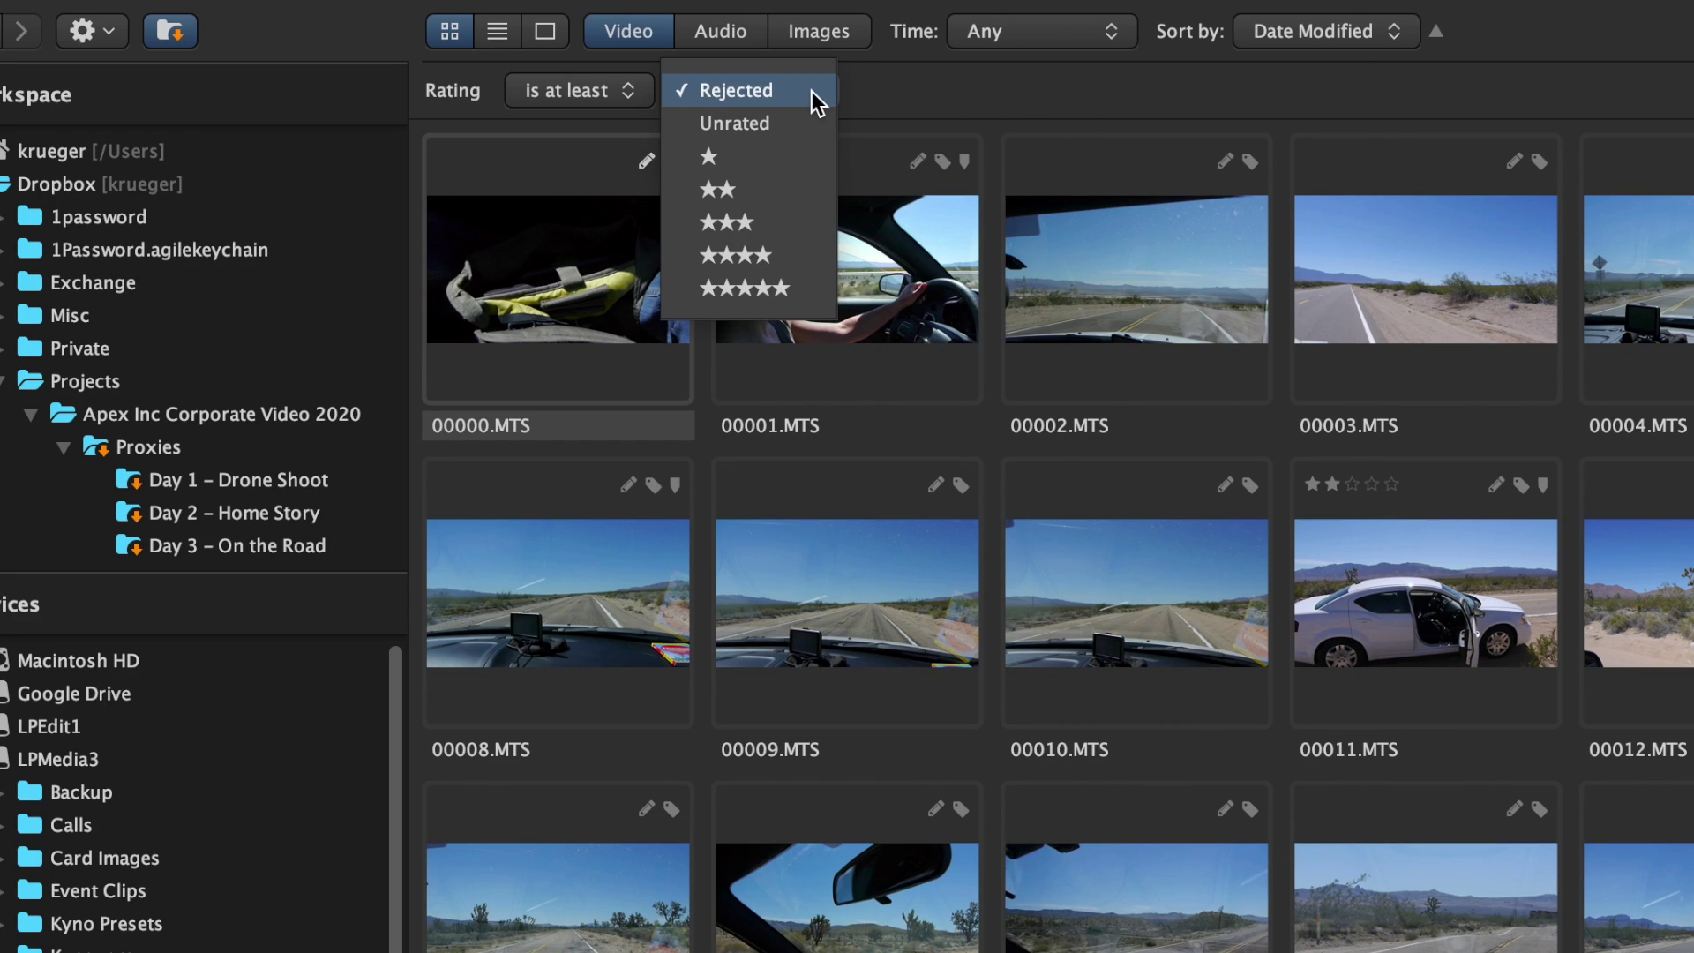
left_click(814, 156)
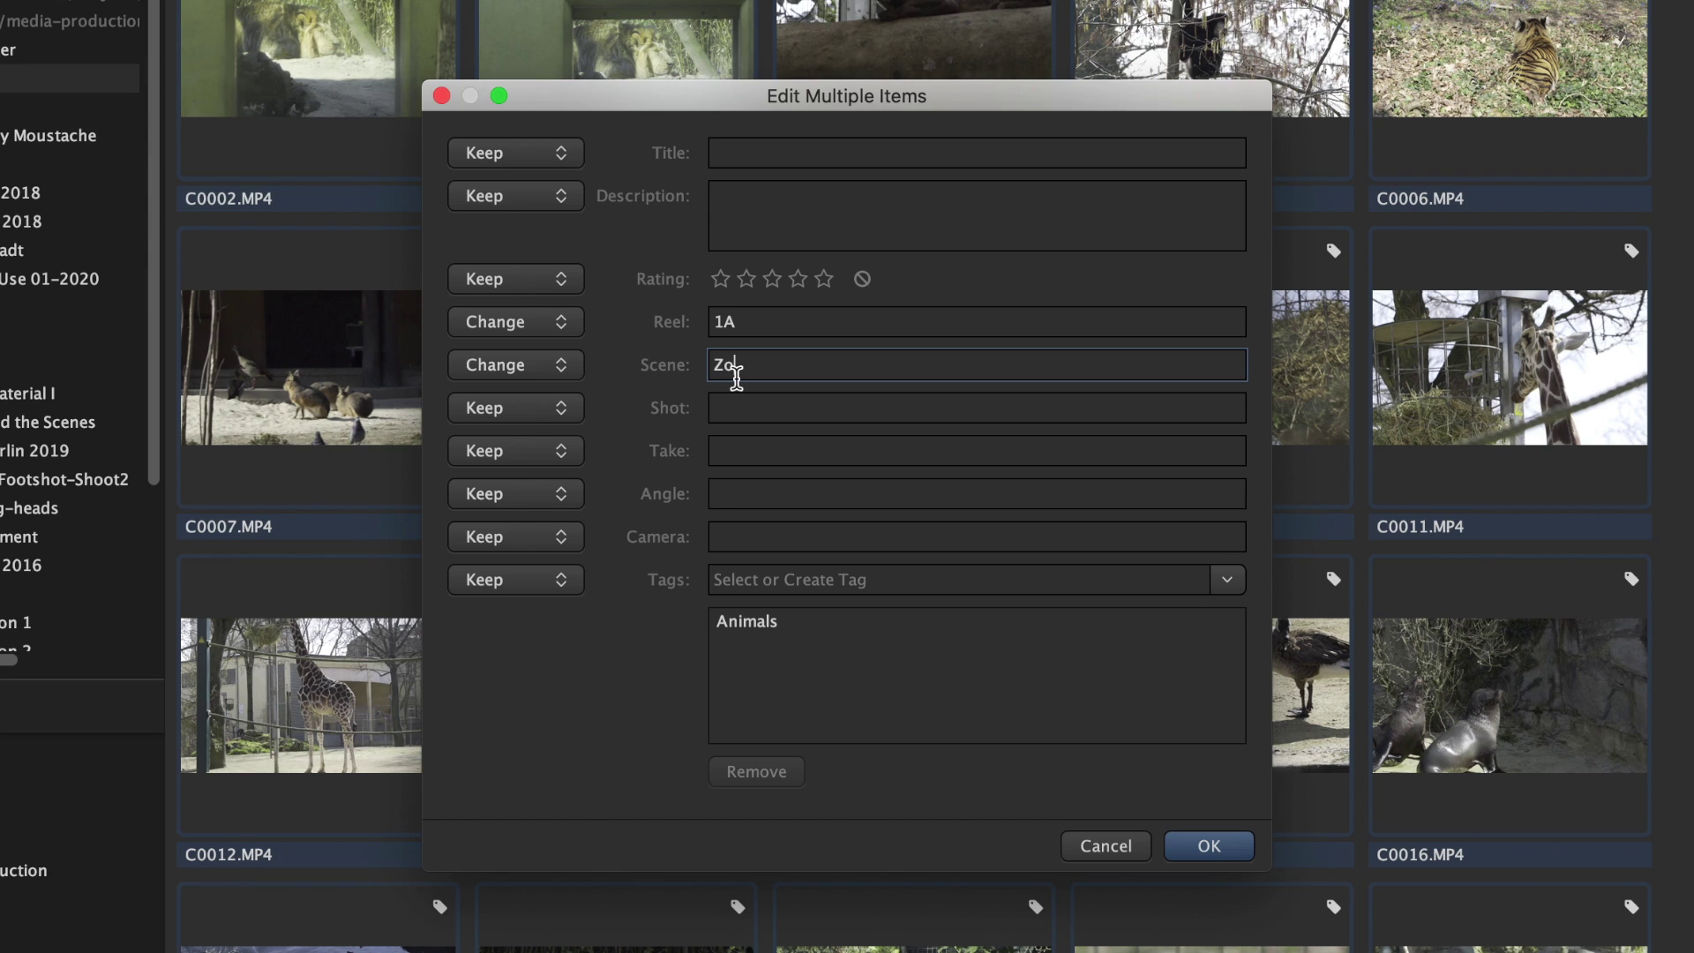
type("o Fra")
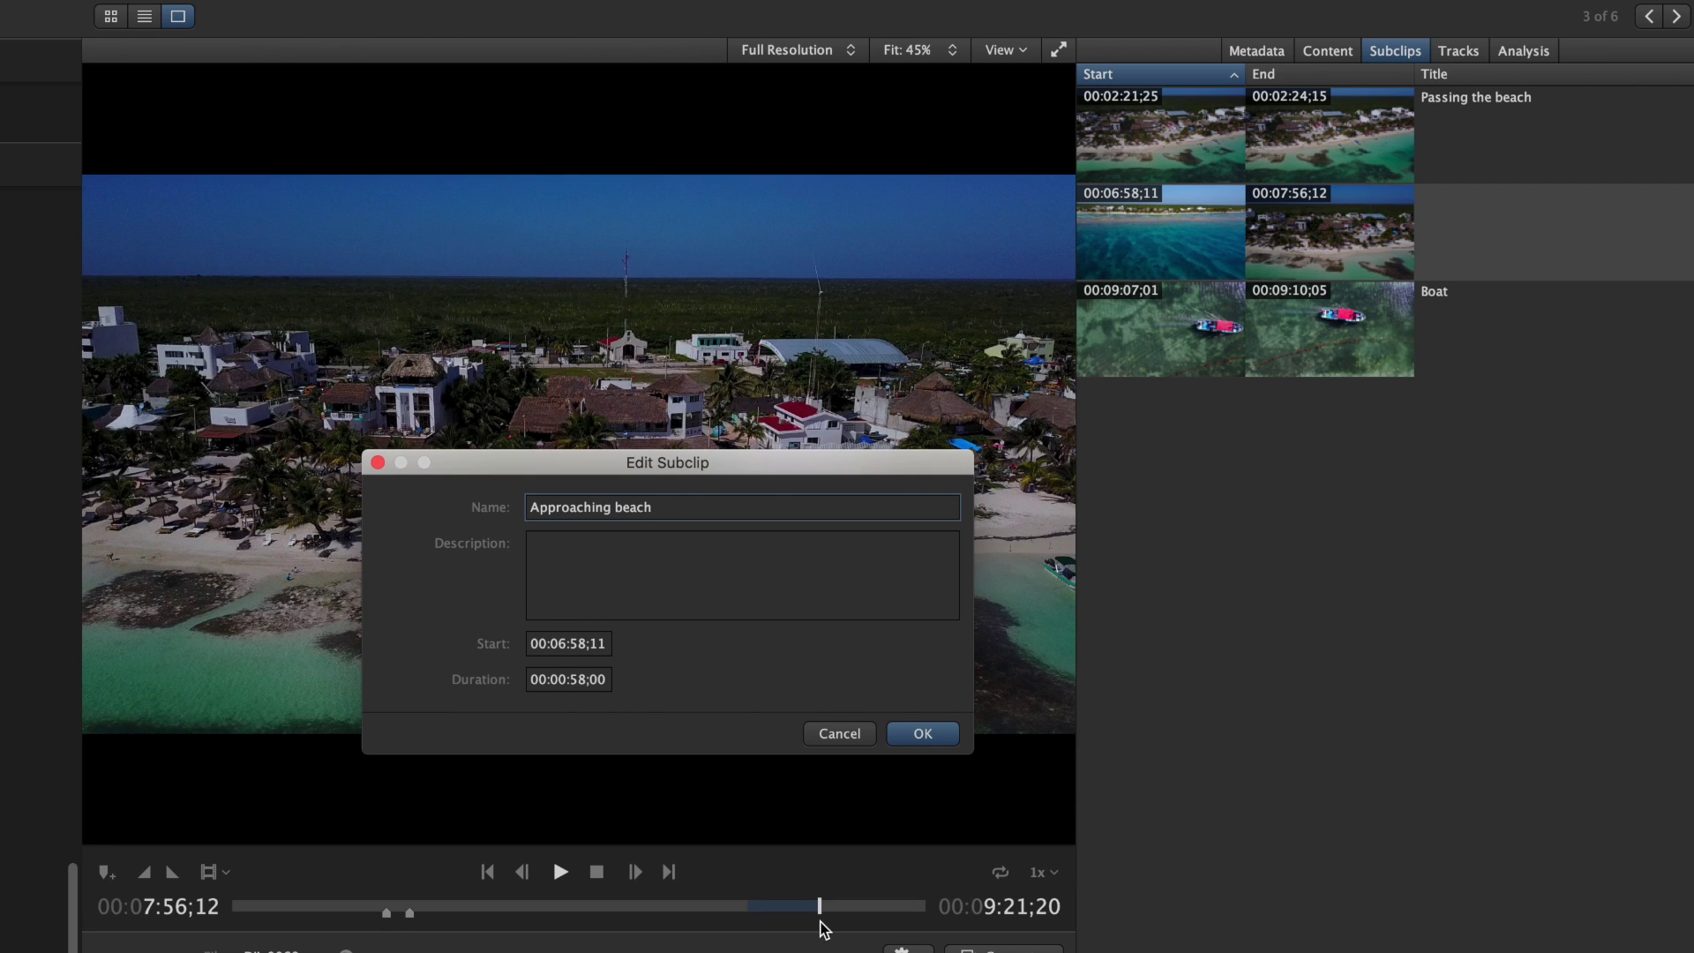
key("Return")
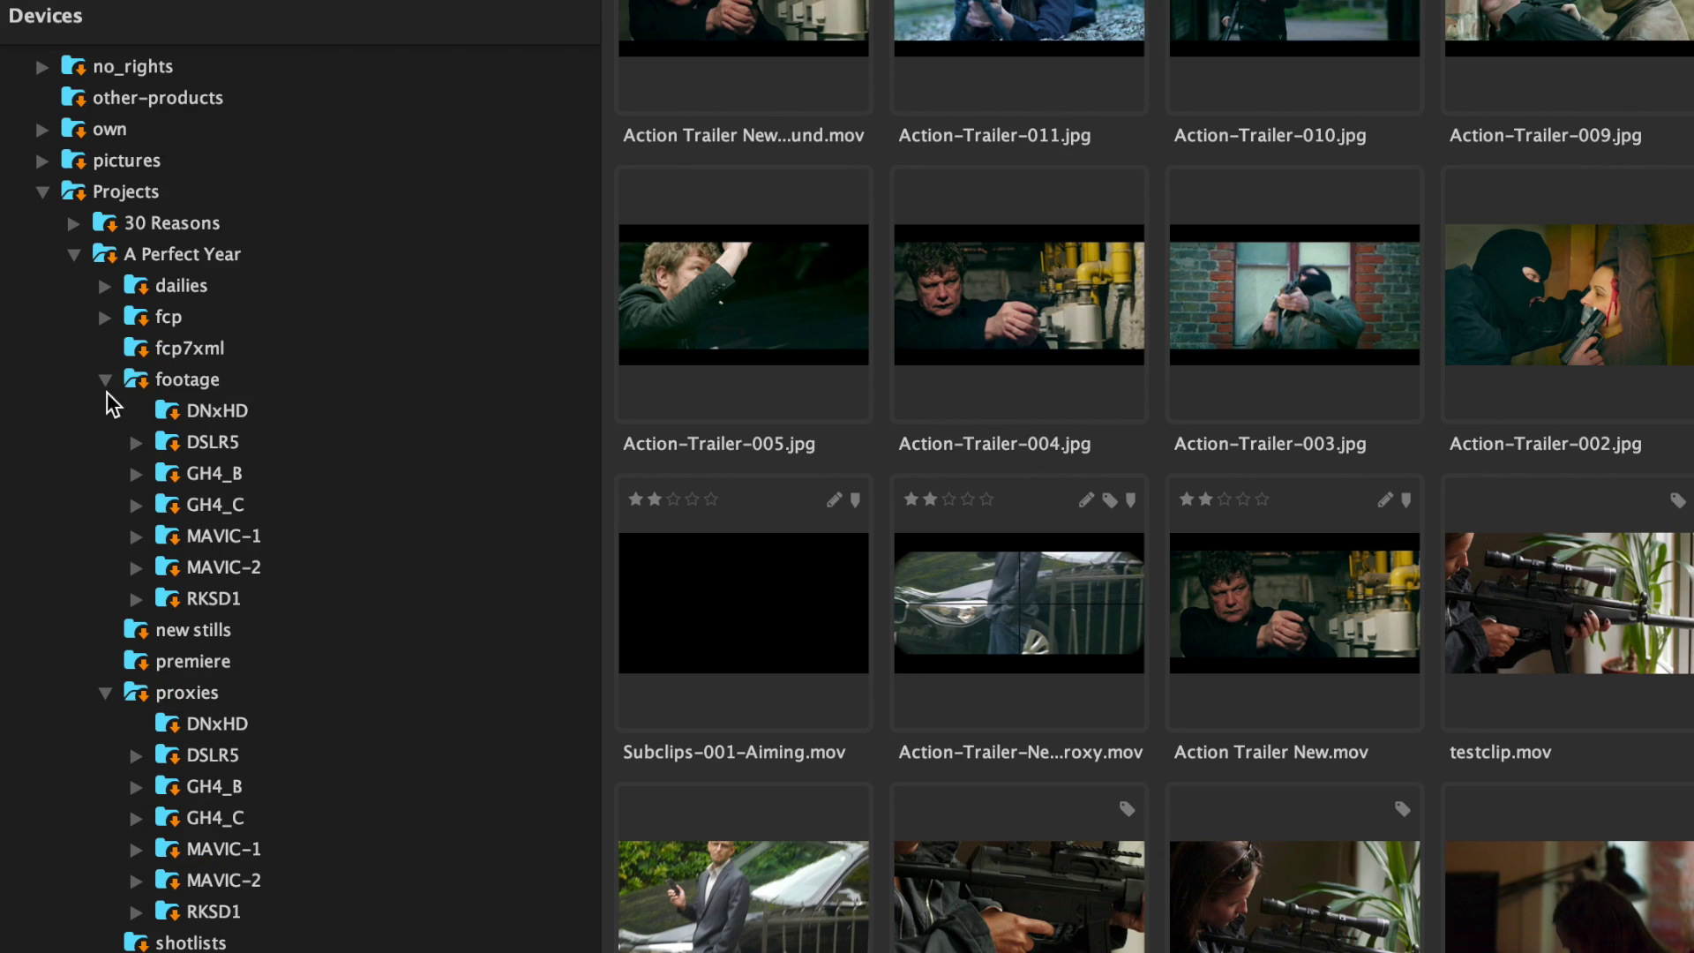
Expand the MAVIC-2 footage folder and its DCIM folder, then search 'drone and car'
left_click(137, 568)
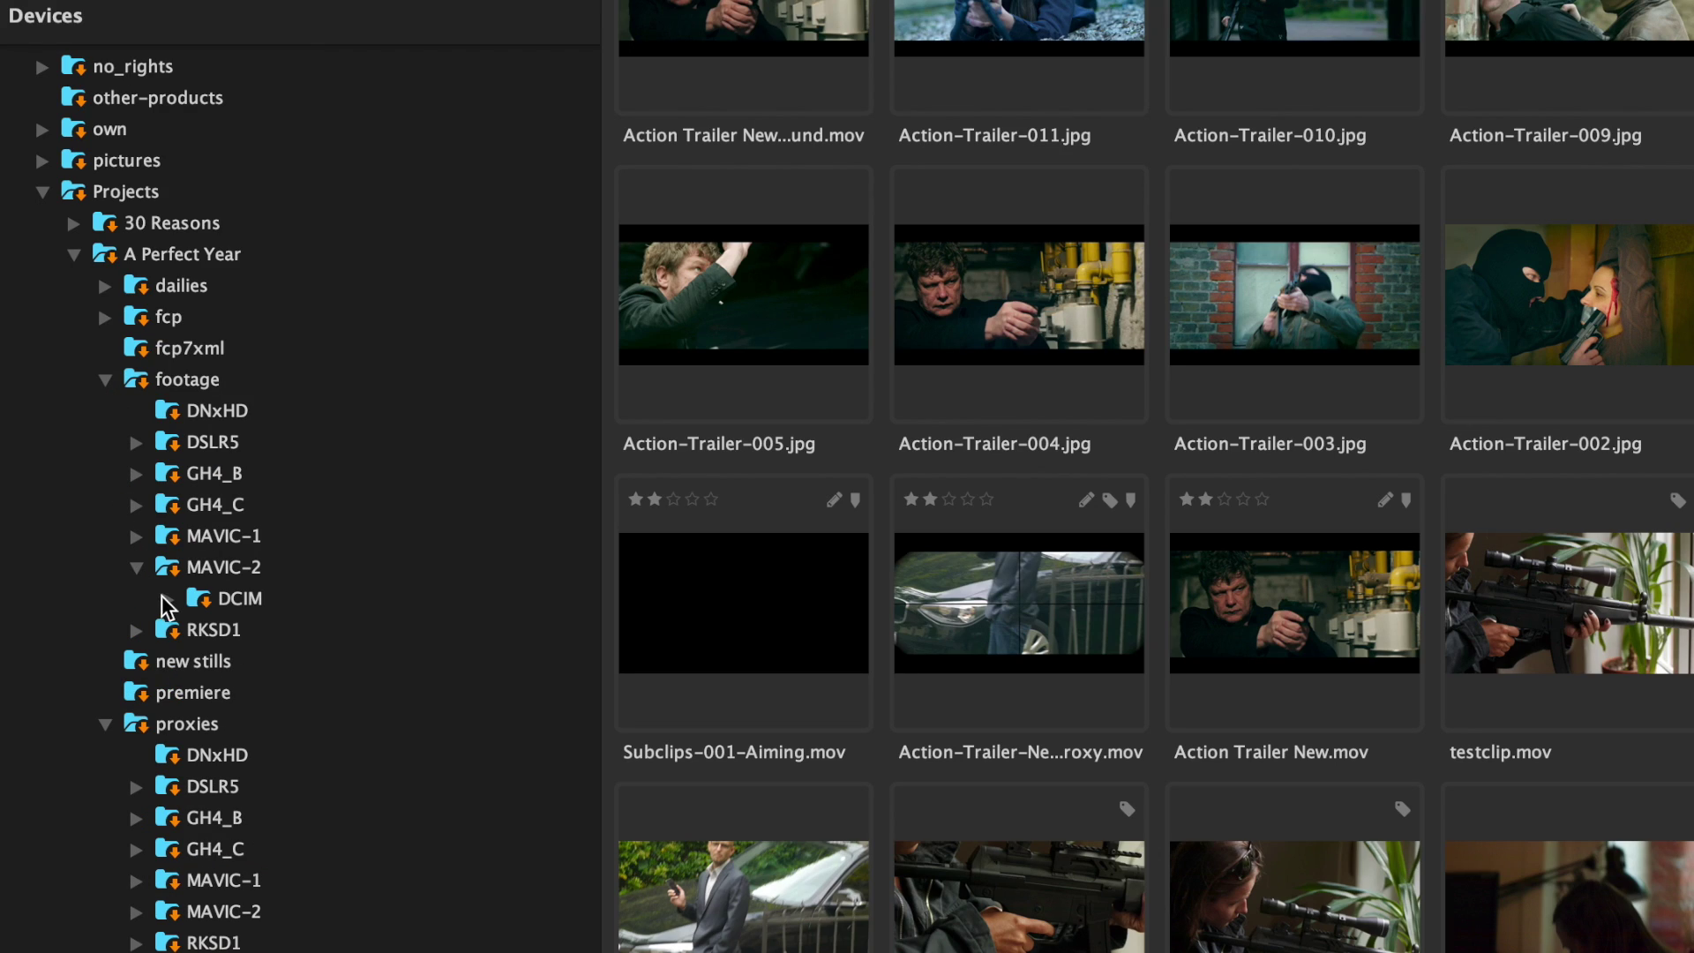
left_click(168, 599)
type("drone and c")
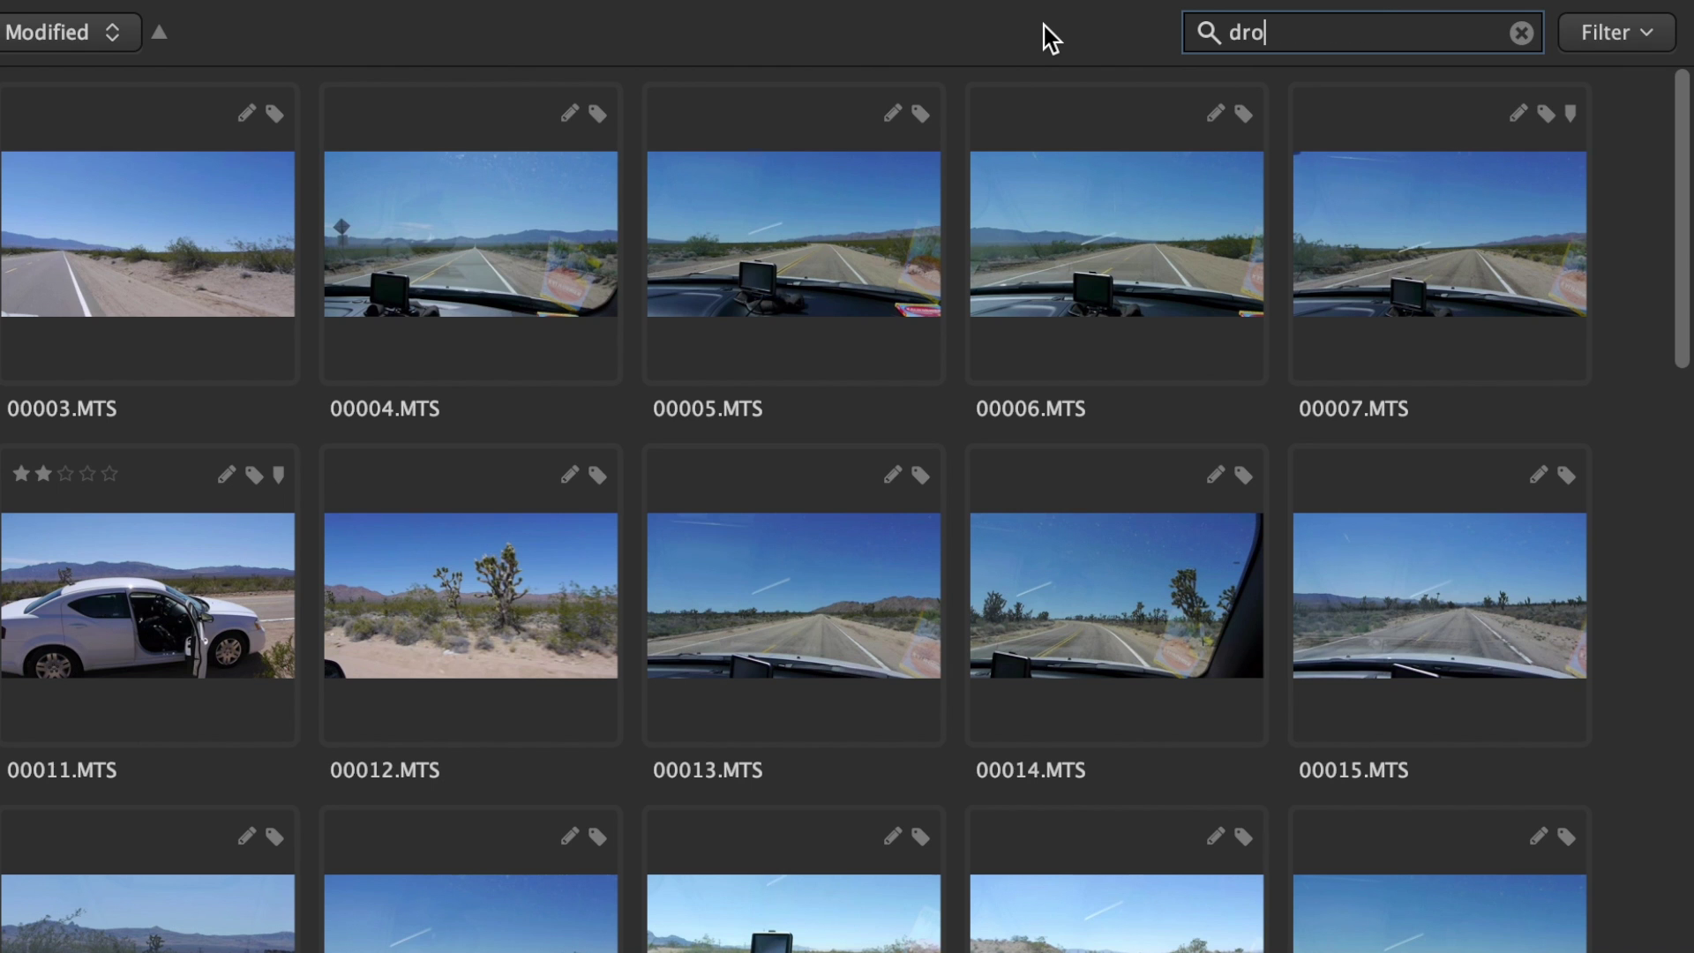
type("ar")
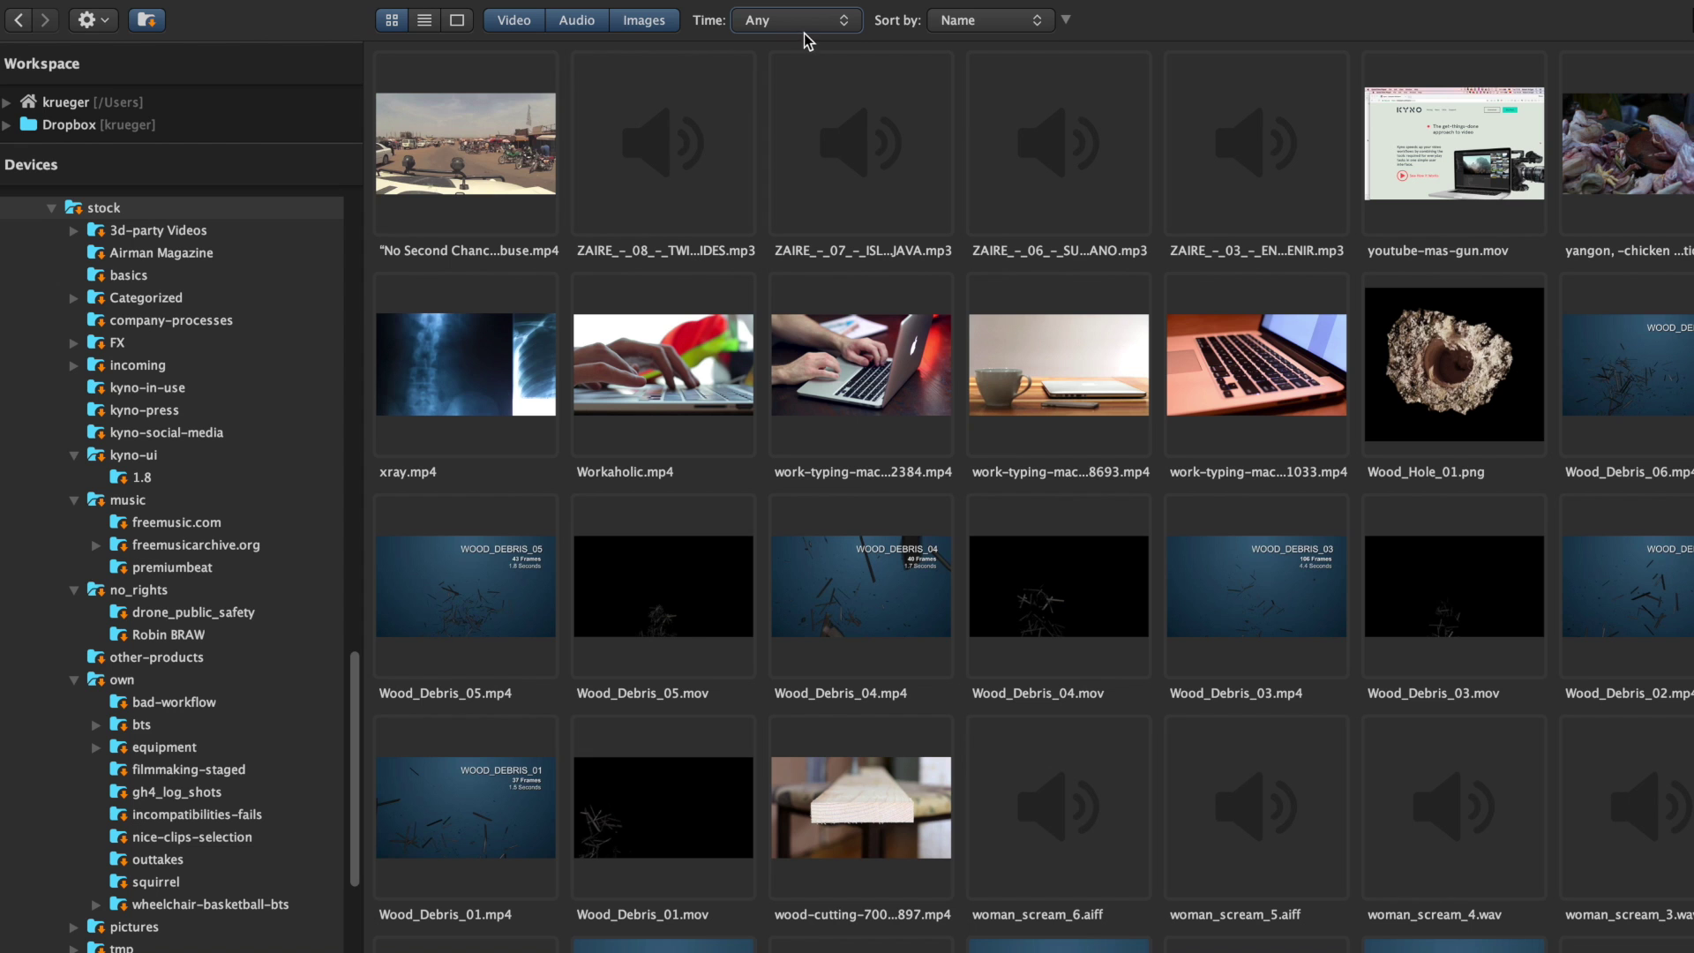
Limit results to the last 24 hours and scrub Reporter in Car VLog.mov to the camera shot
left_click(842, 27)
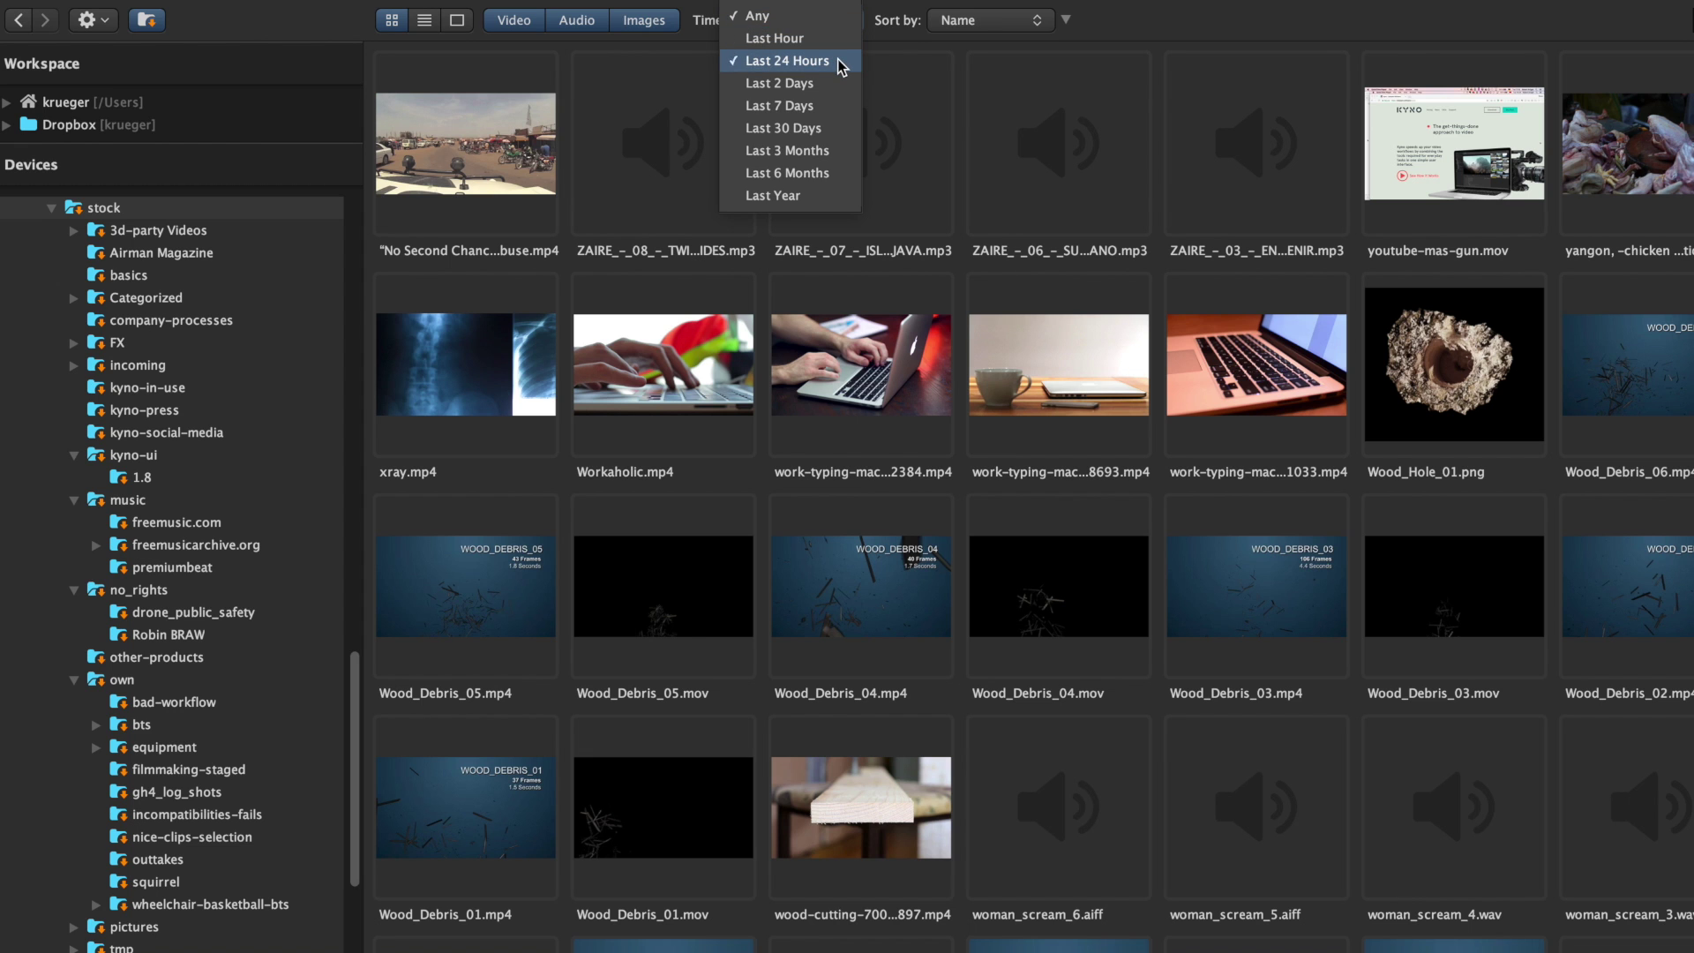
left_click(836, 62)
double_click(661, 154)
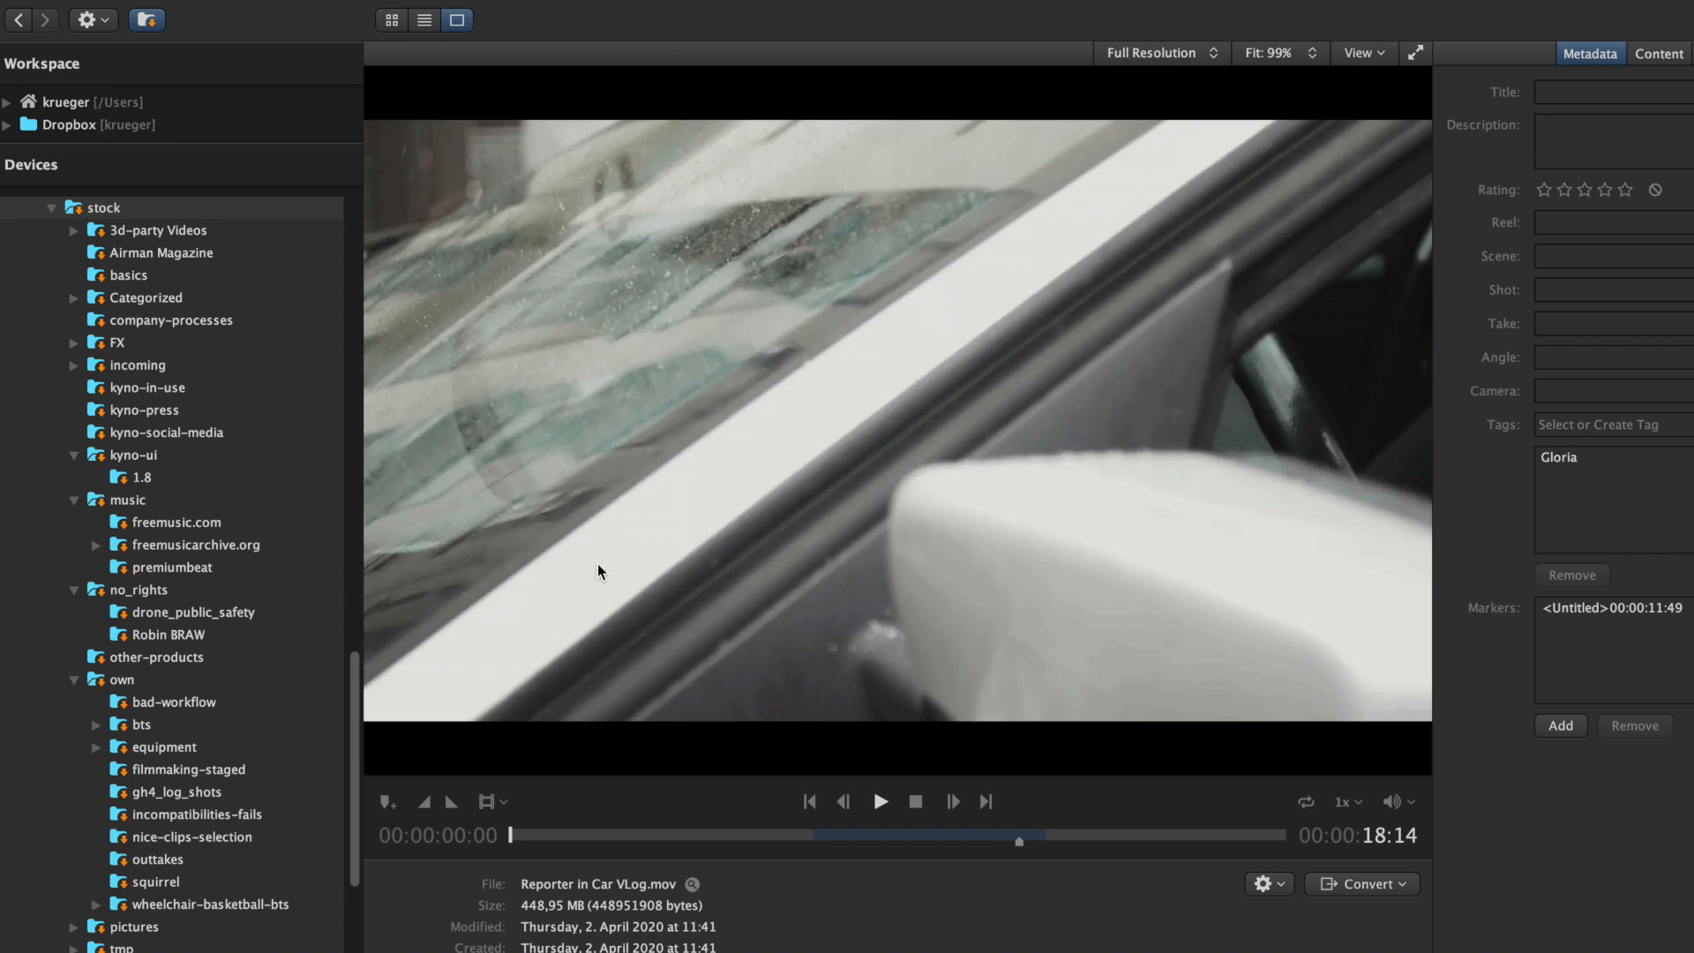
left_click_drag(527, 831, 1018, 835)
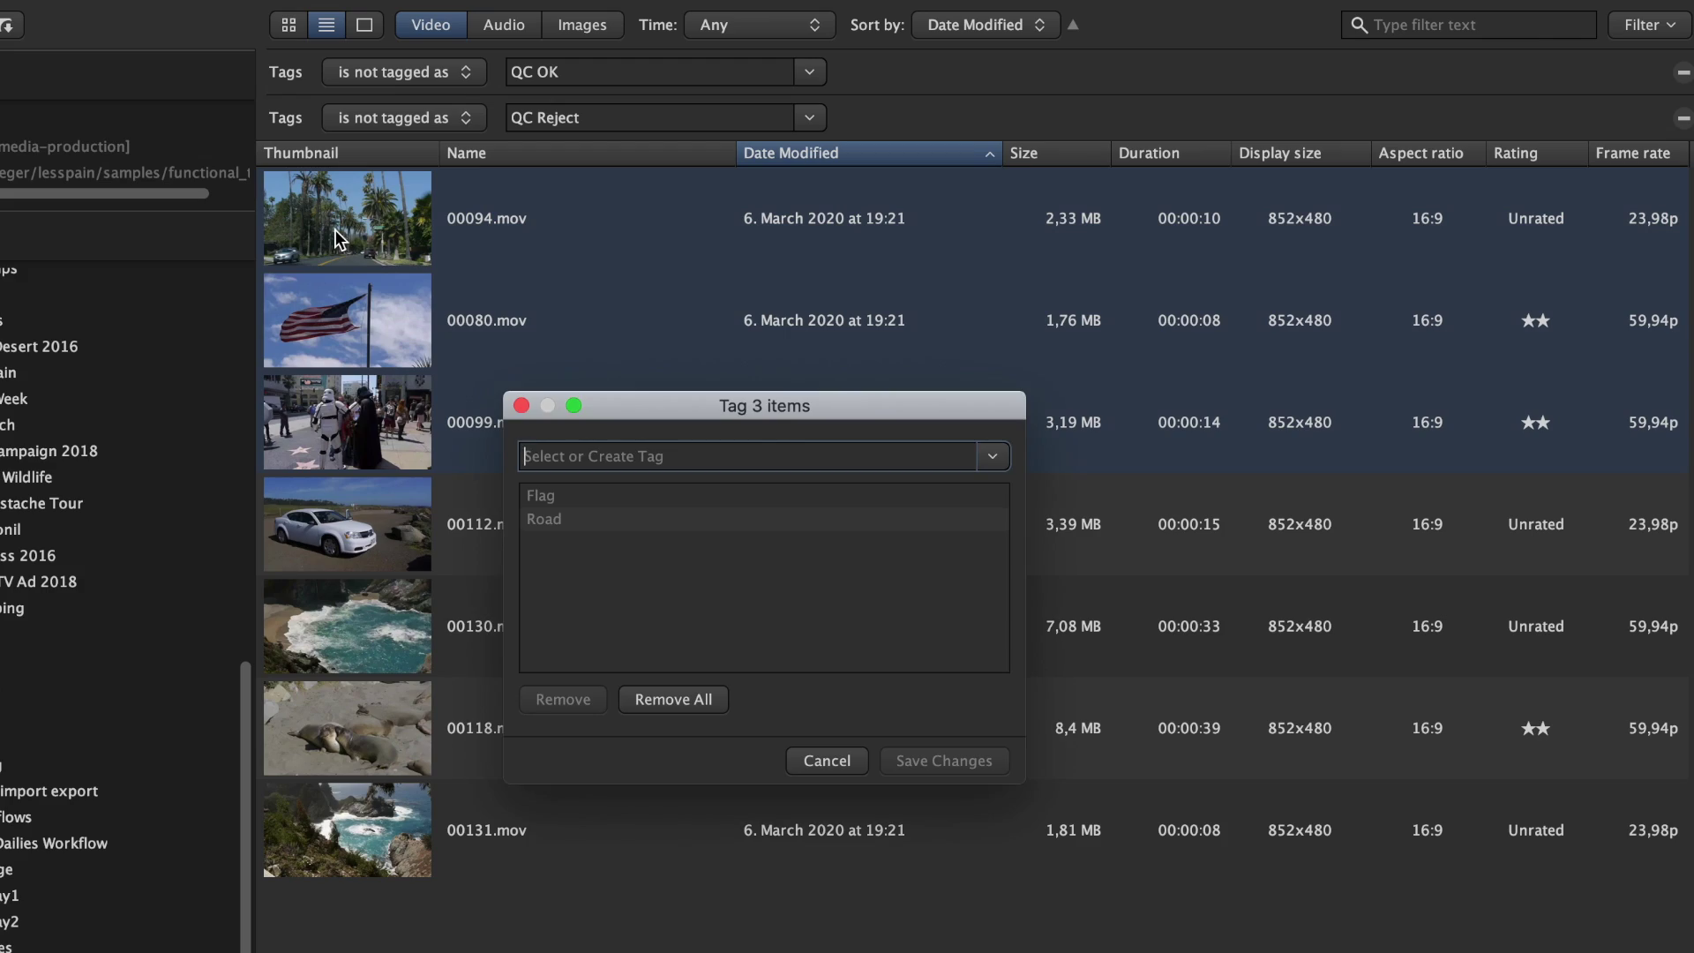
Tag the three clips QC OK and save the changes
type("QC OK")
key("Return")
key("Return")
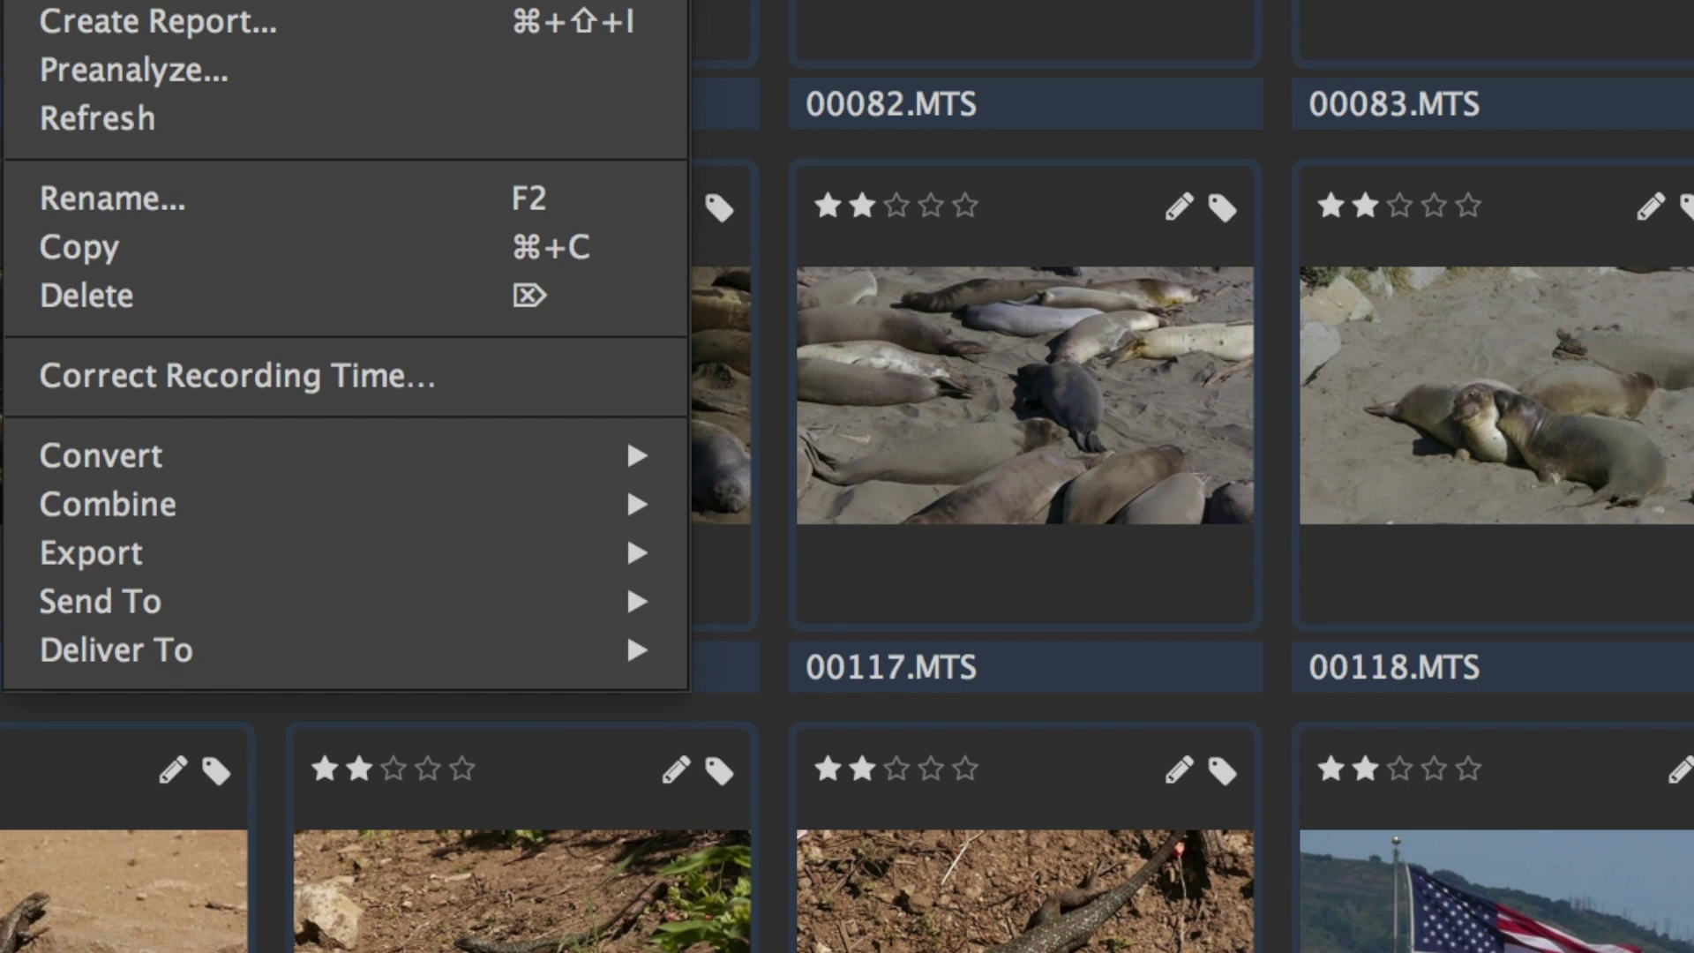
mouse_move(479, 612)
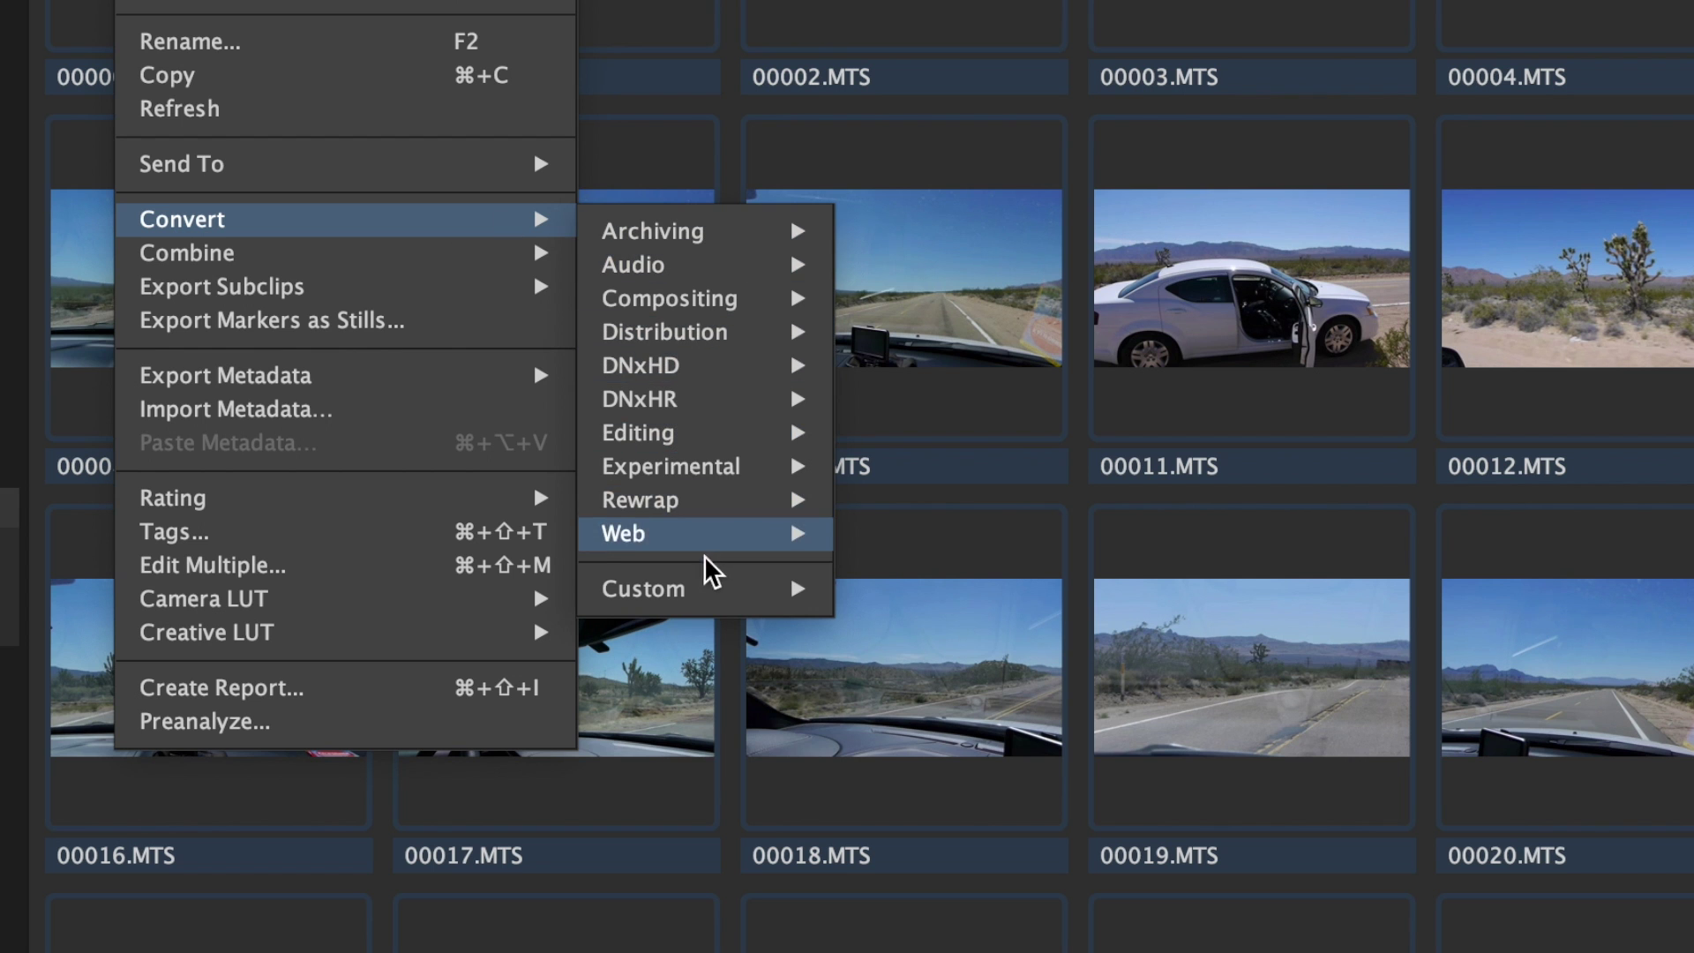
Queue the road-trip MTS clips for Remote Proxies conversion and check them converting in Jobs
mouse_move(732, 602)
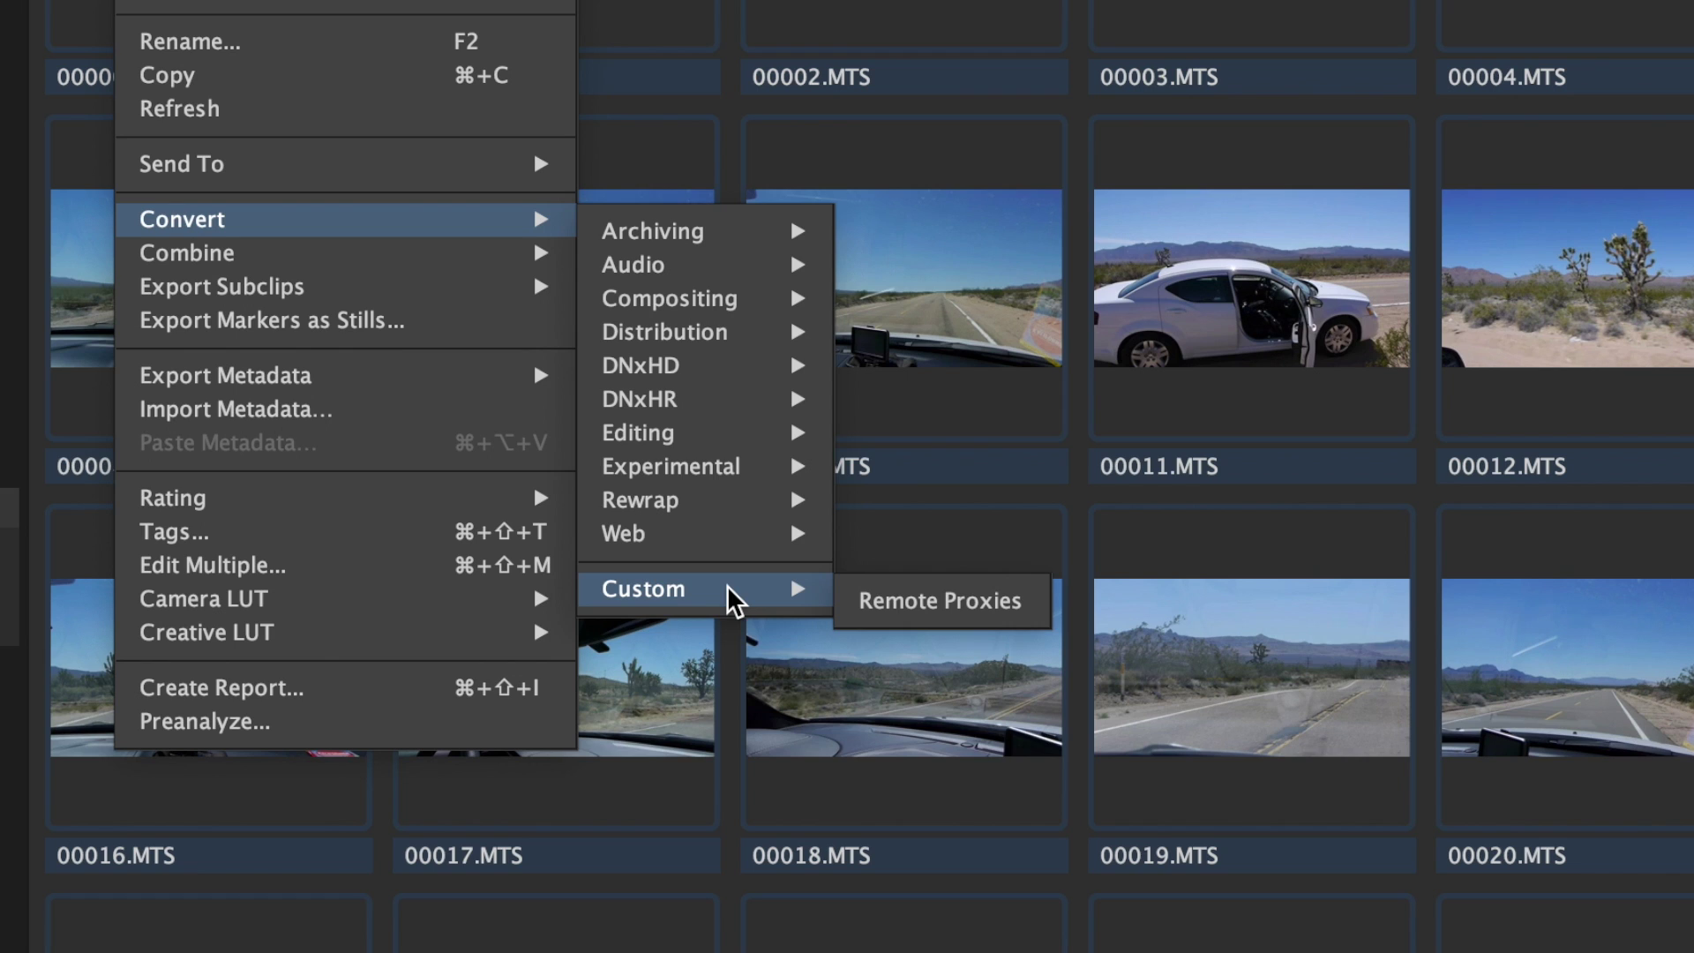
left_click(909, 603)
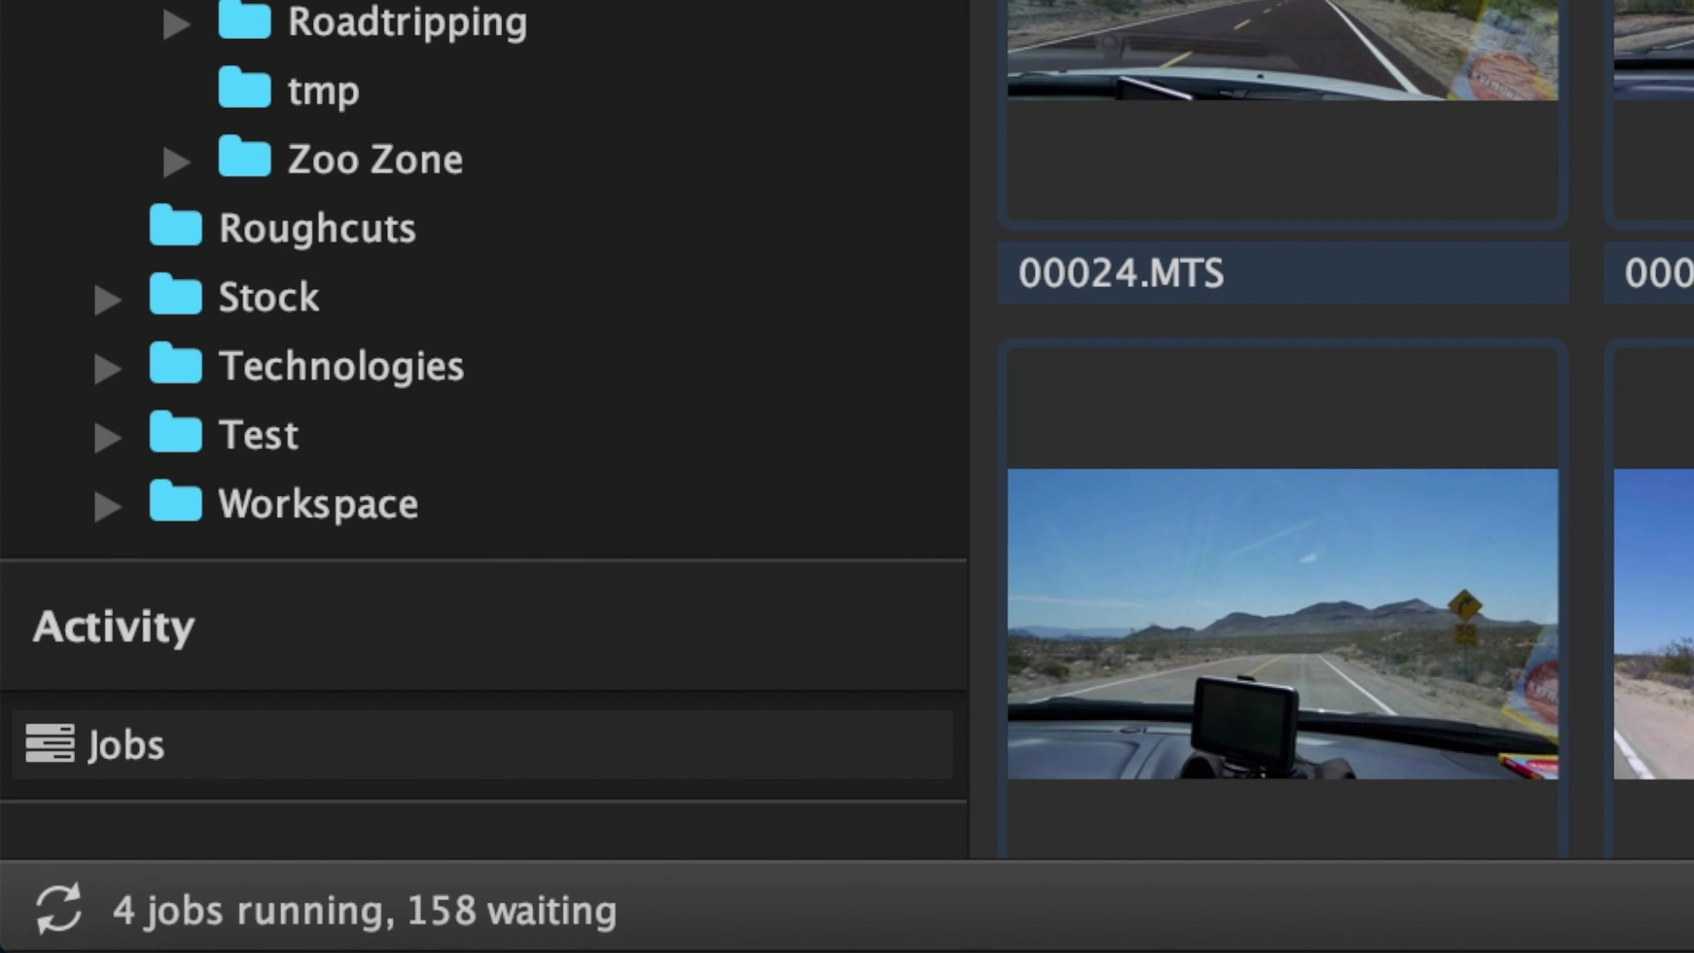
left_click(386, 913)
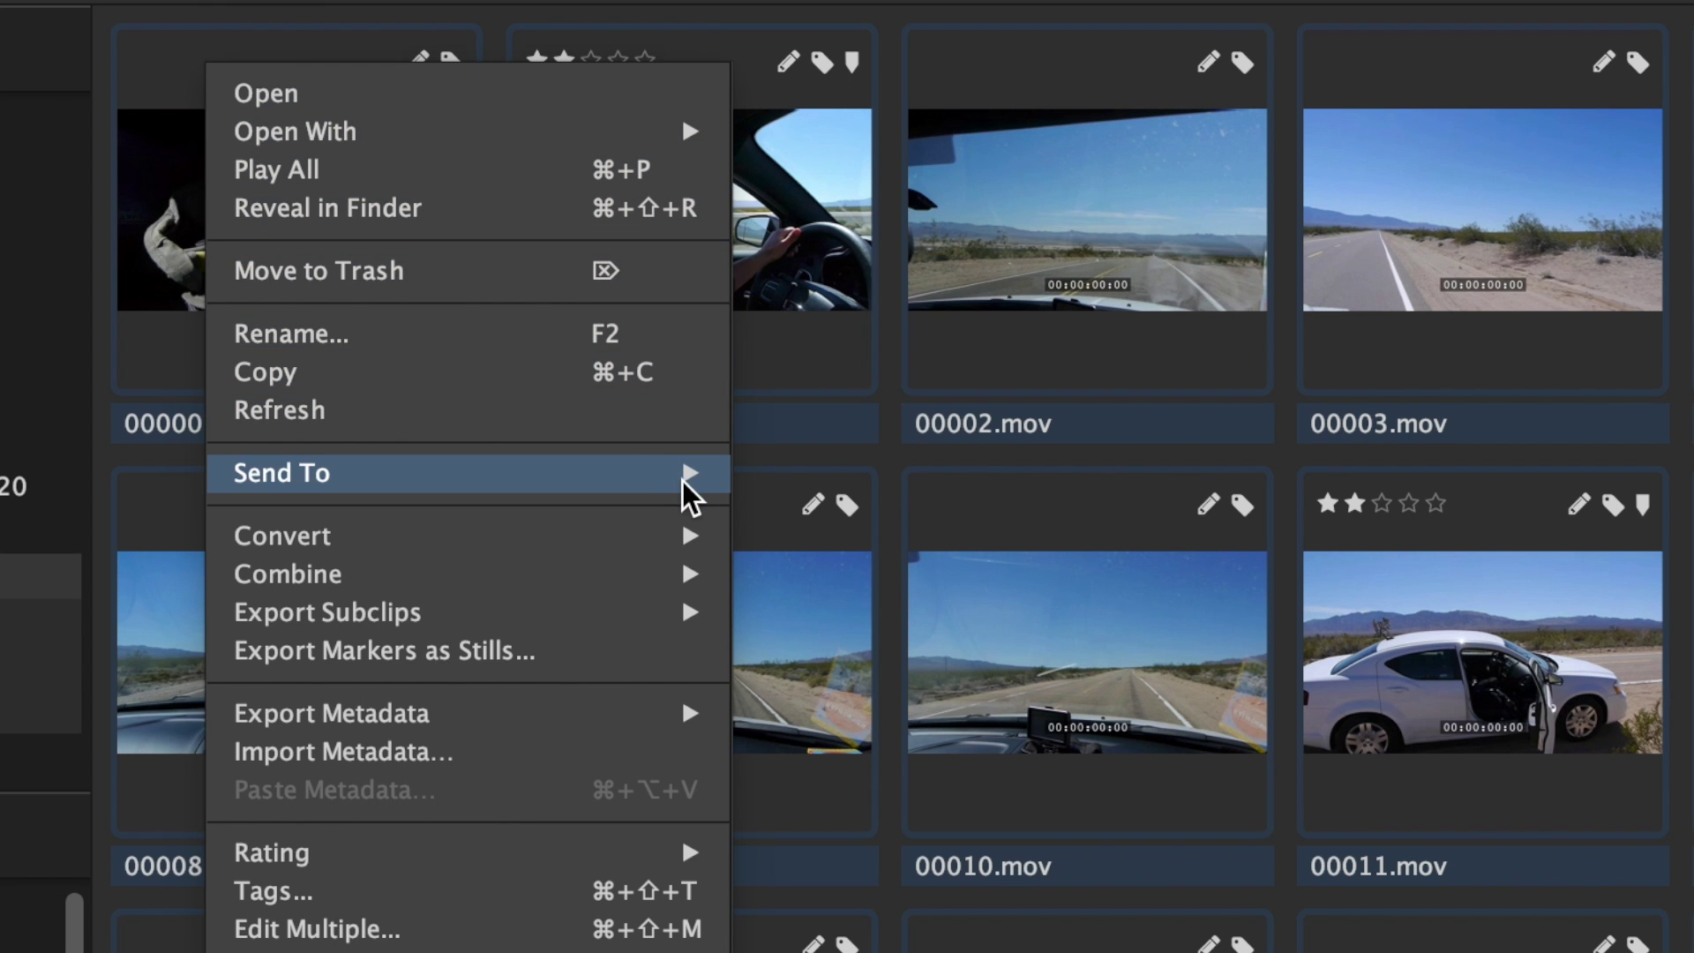
Send the clips to Premiere Pro with folder bins, subclips as markers and XMP metadata
mouse_move(684, 476)
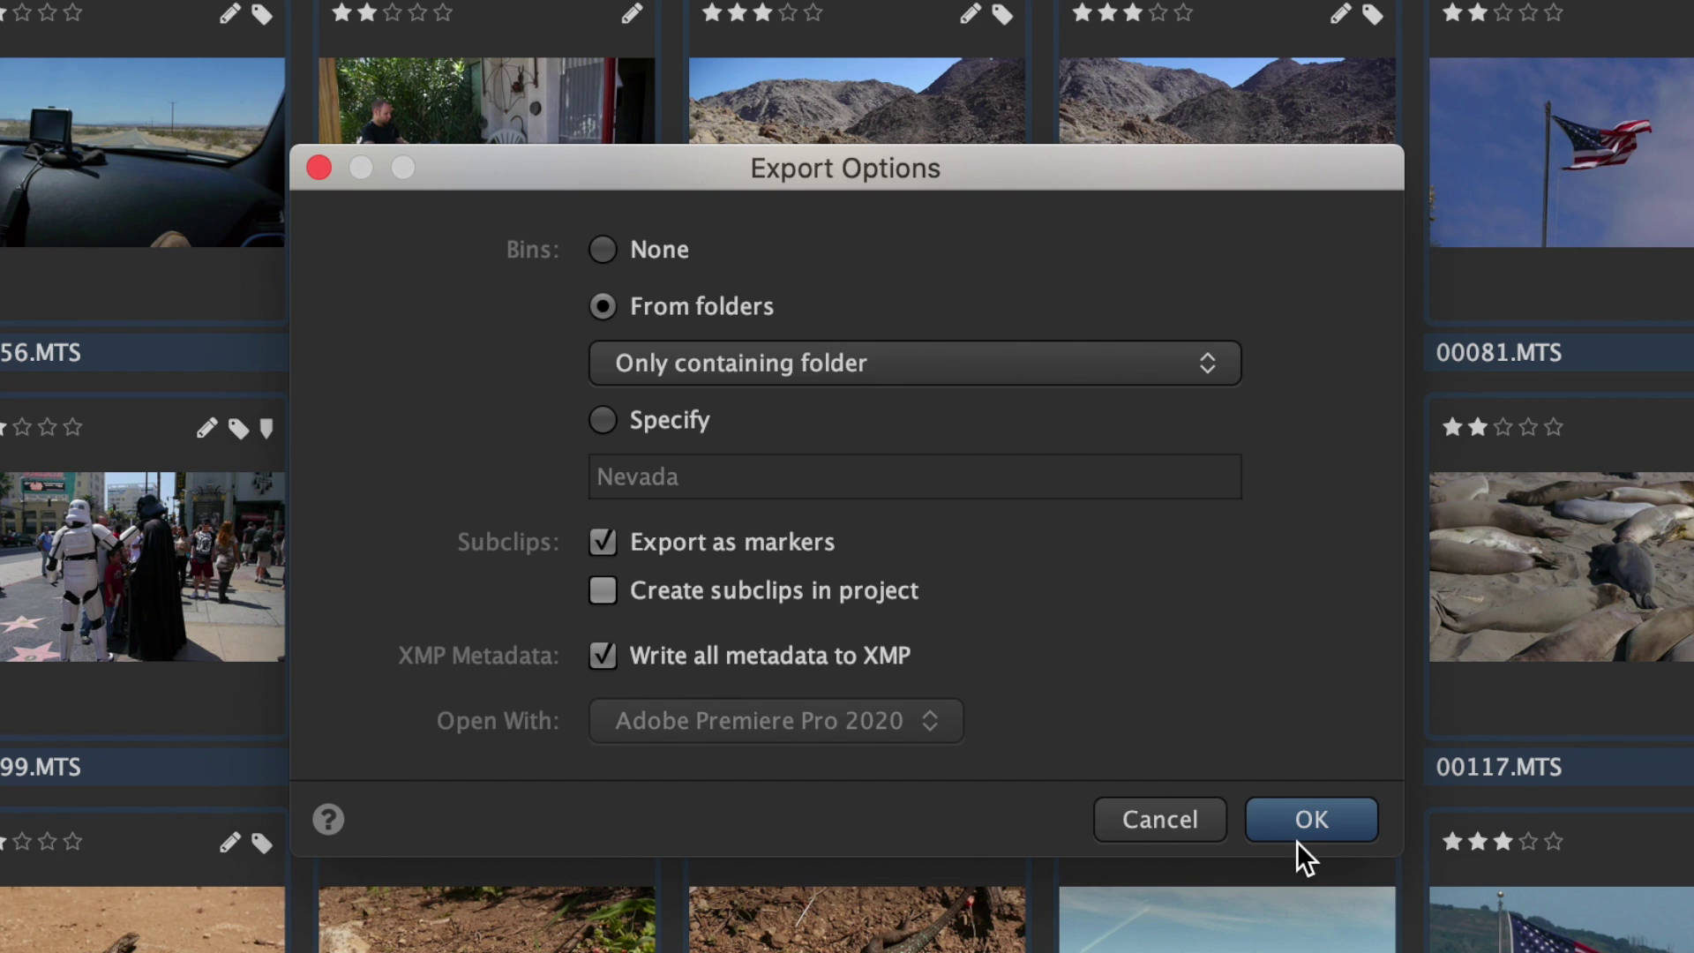
left_click(1337, 823)
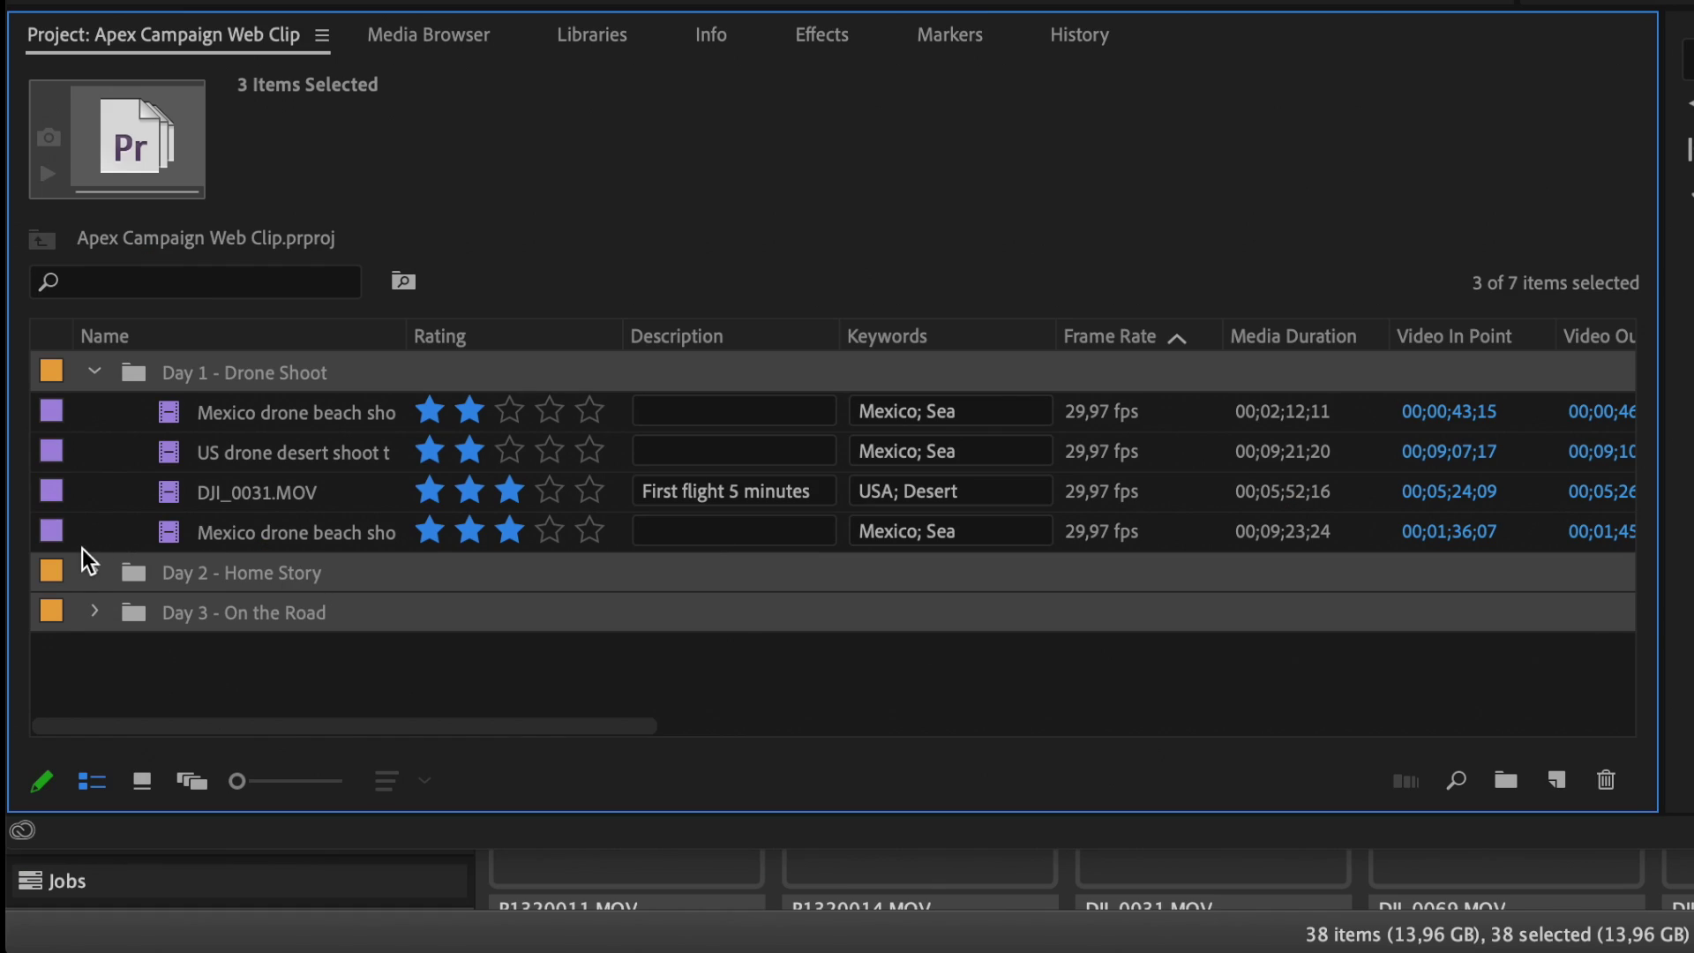
Expand the Day 2 - Home Story bin and scrub an imported clip in the Source monitor
left_click(95, 572)
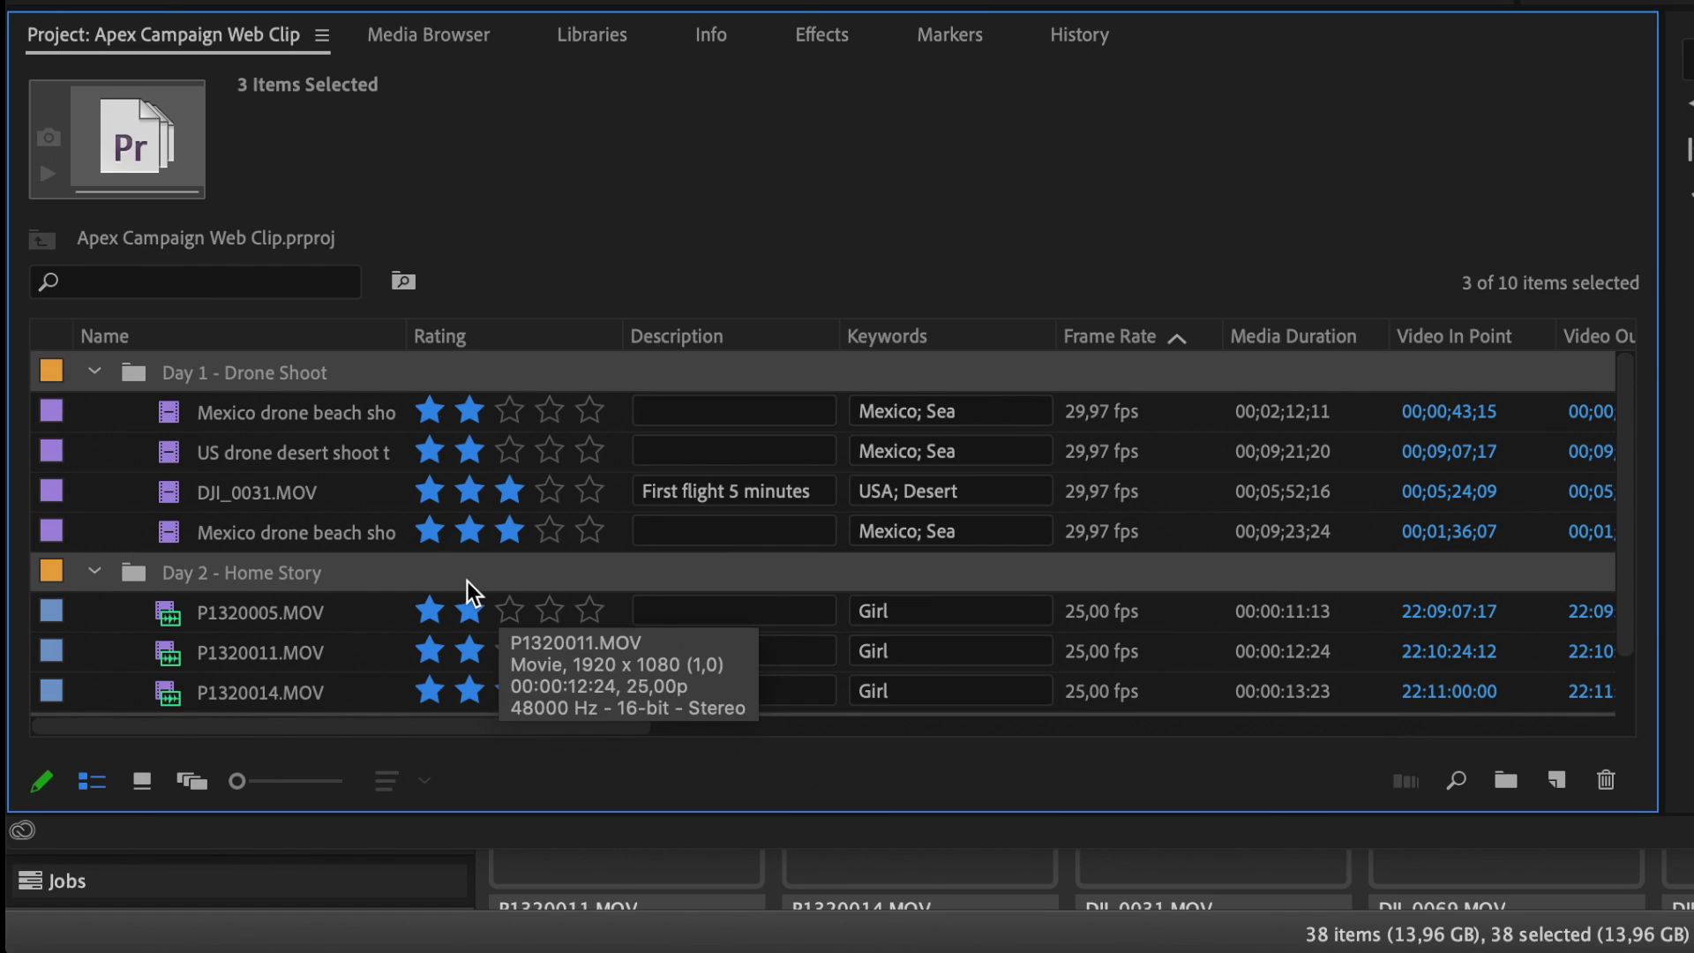
scroll(193, 668, "down", 1)
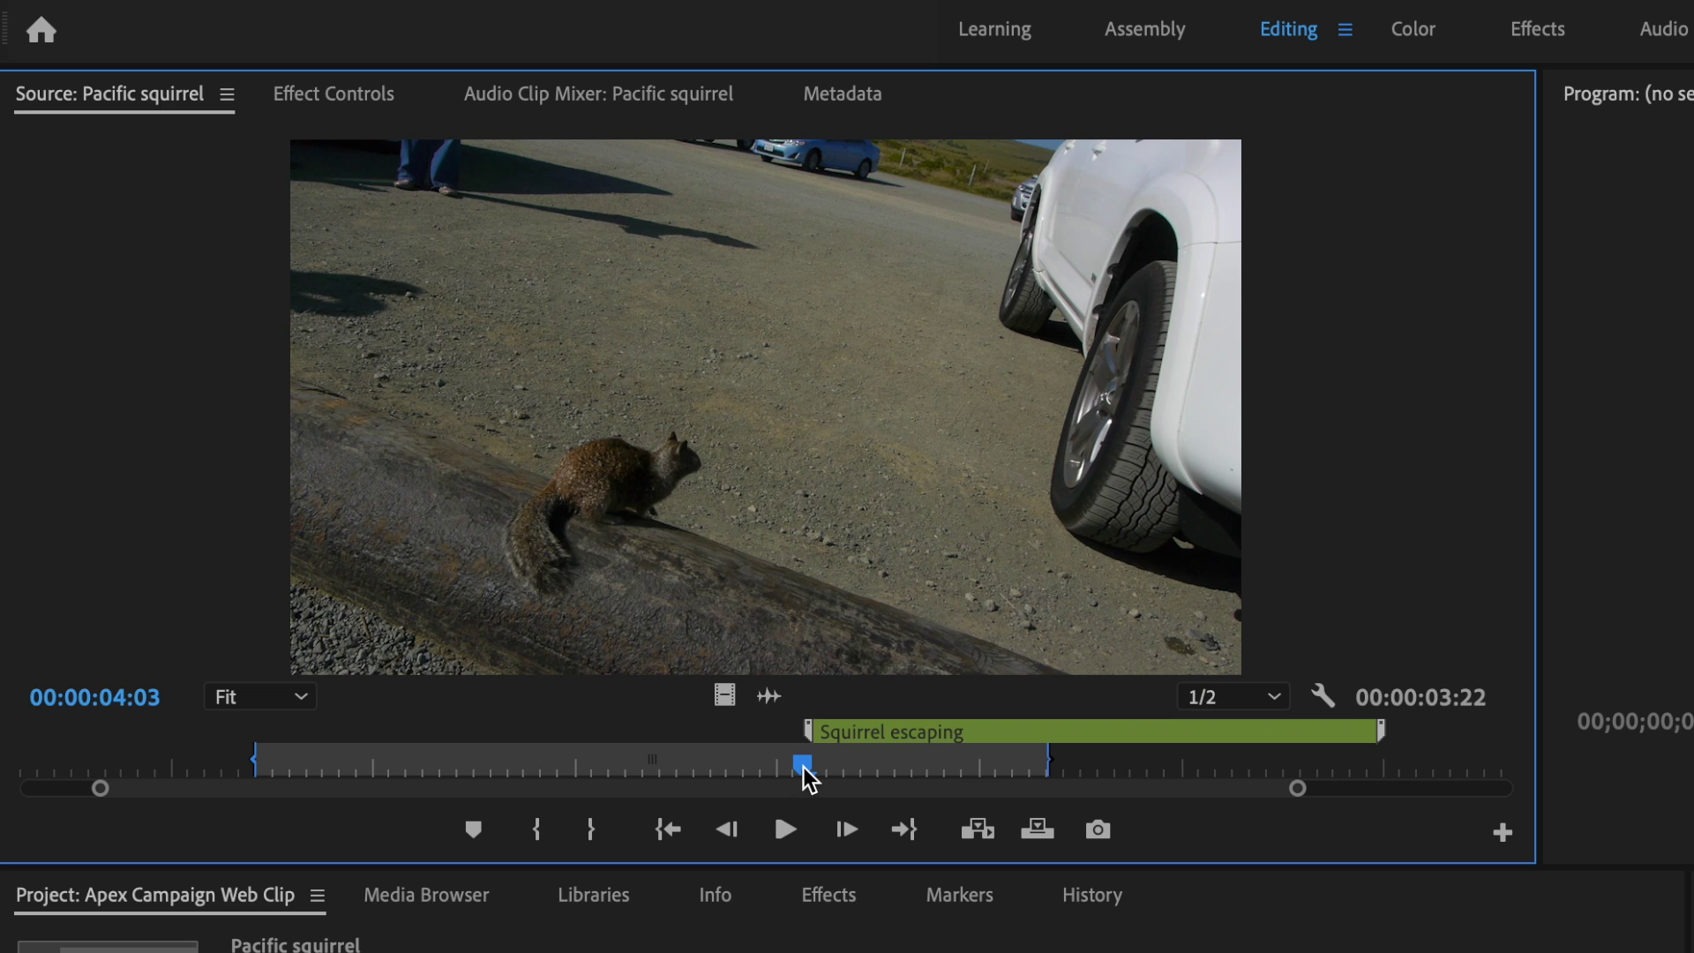
left_click_drag(809, 778, 1358, 785)
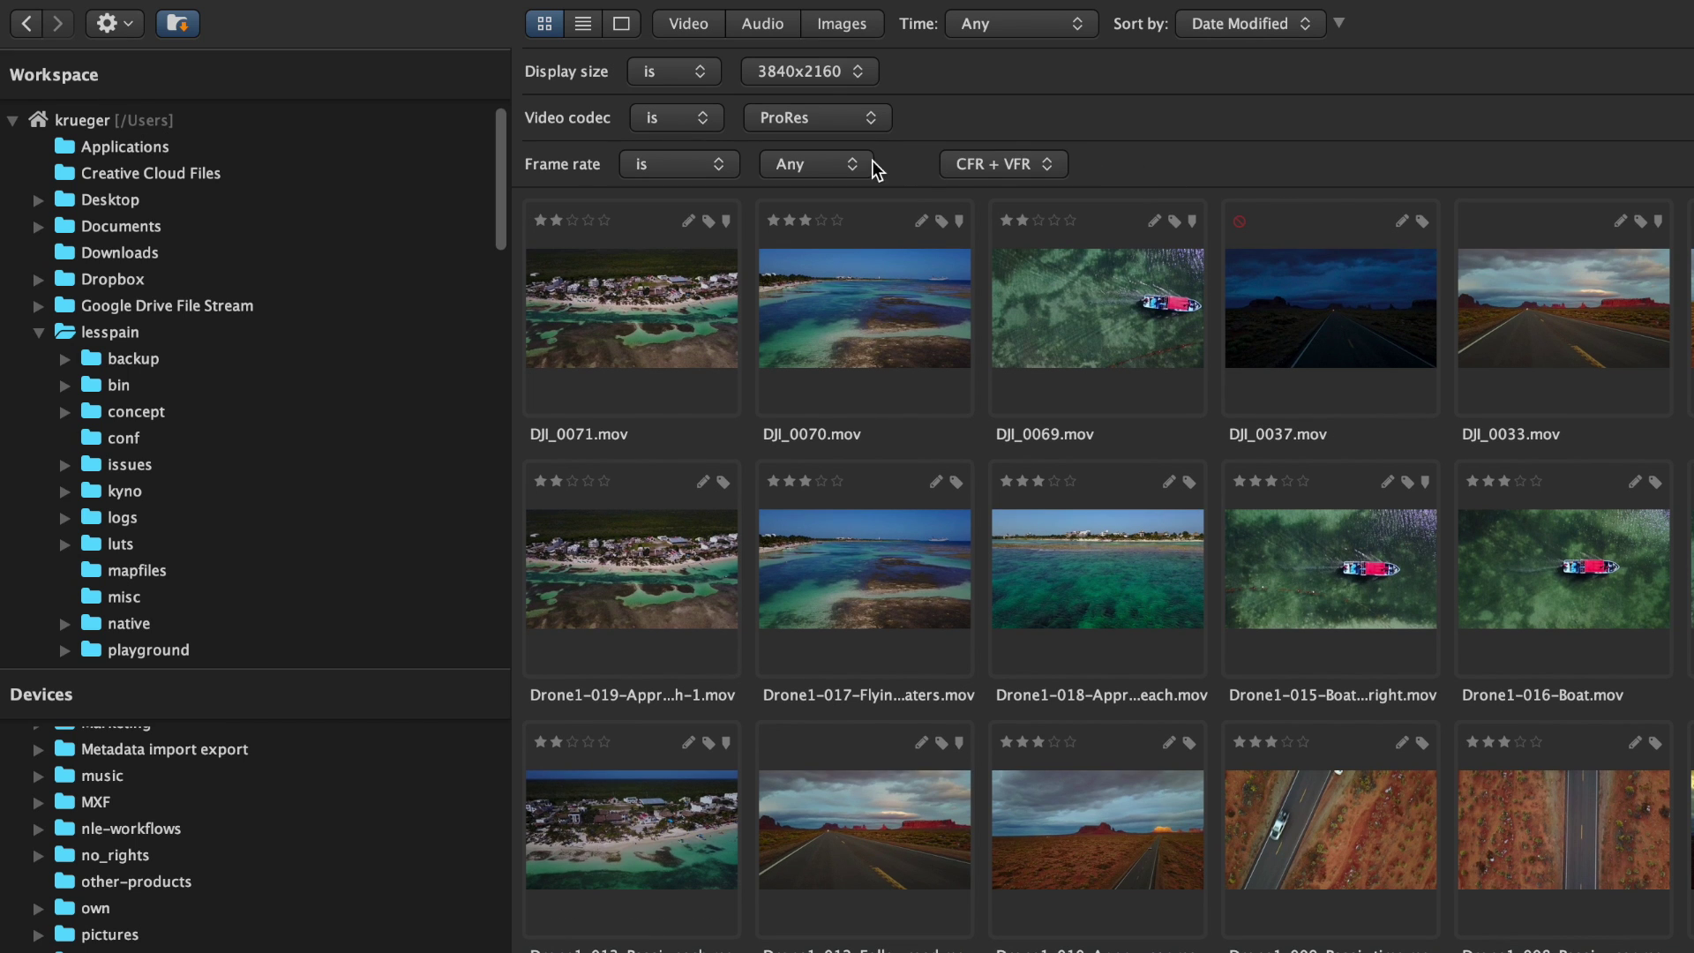
Narrow the filter to 29,97p frame rate and a rating of at least two stars
left_click(854, 170)
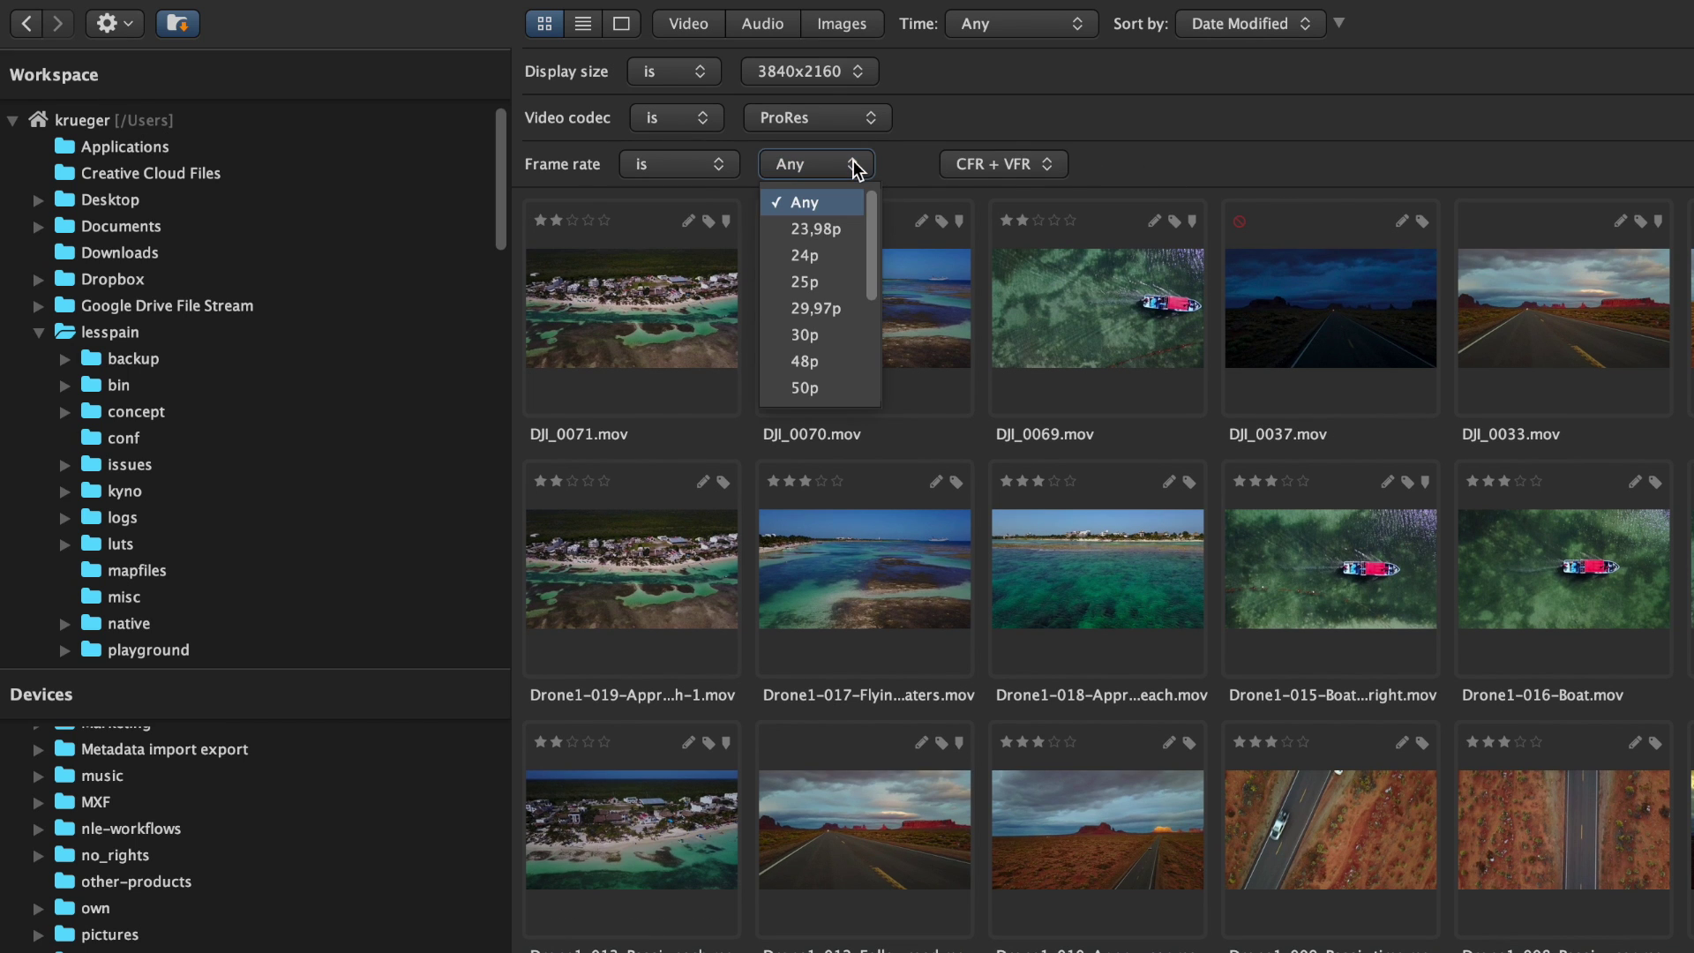
left_click(844, 311)
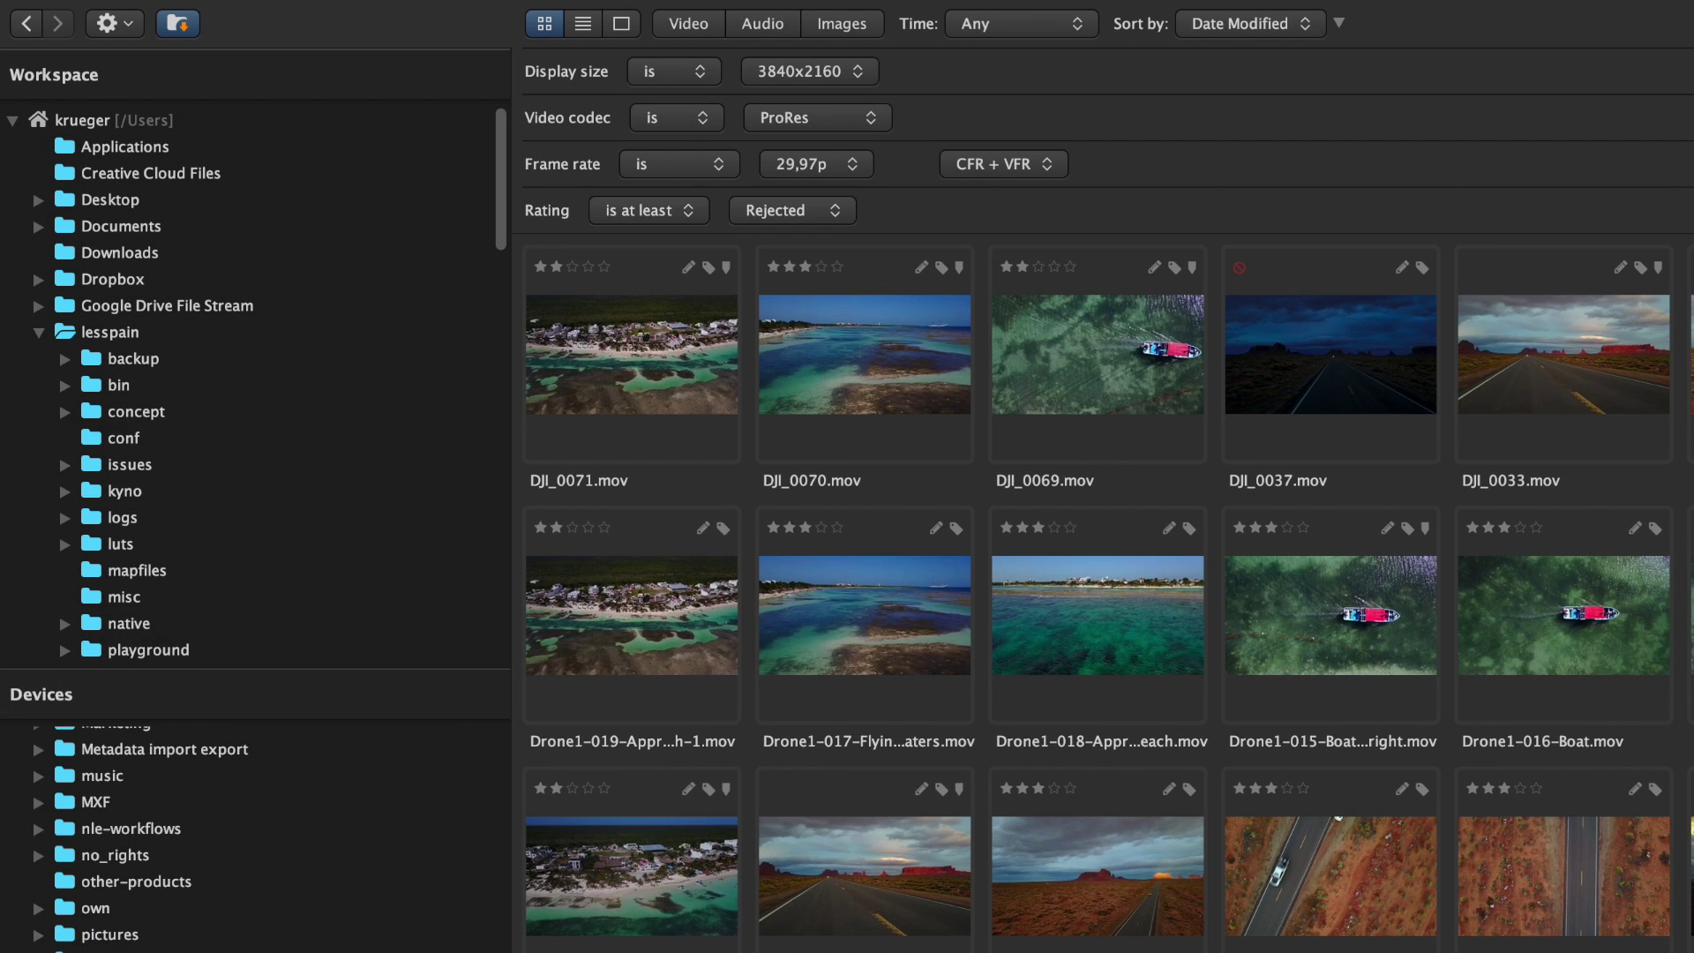
left_click(781, 217)
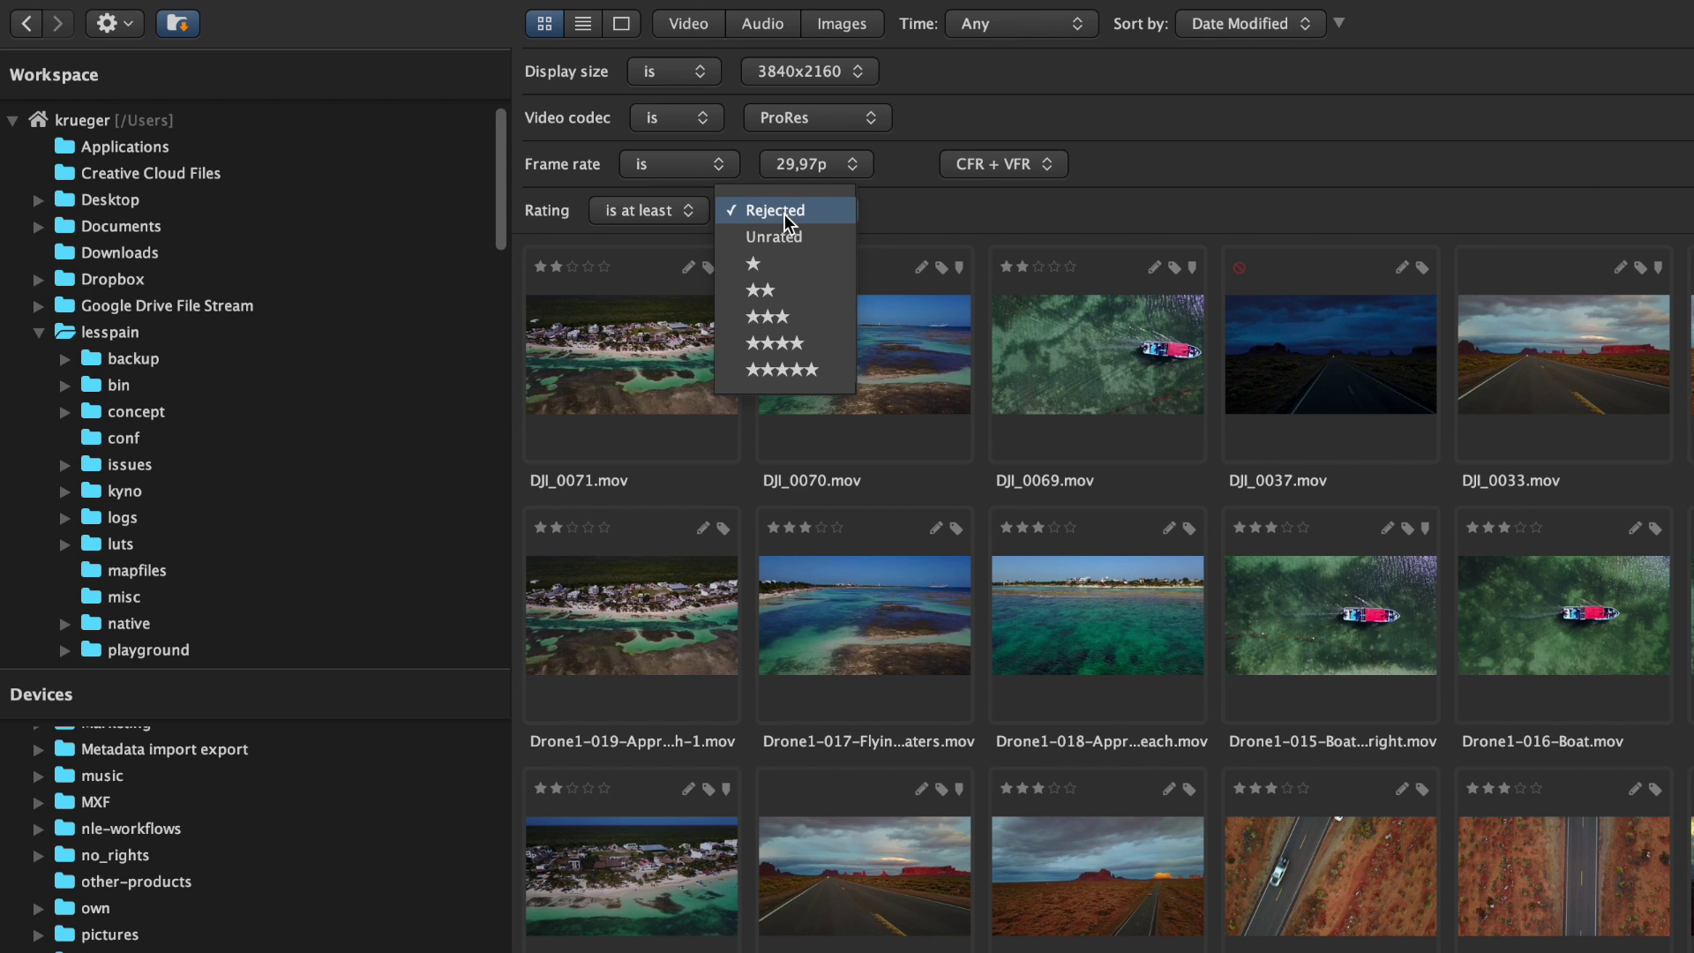
left_click(820, 290)
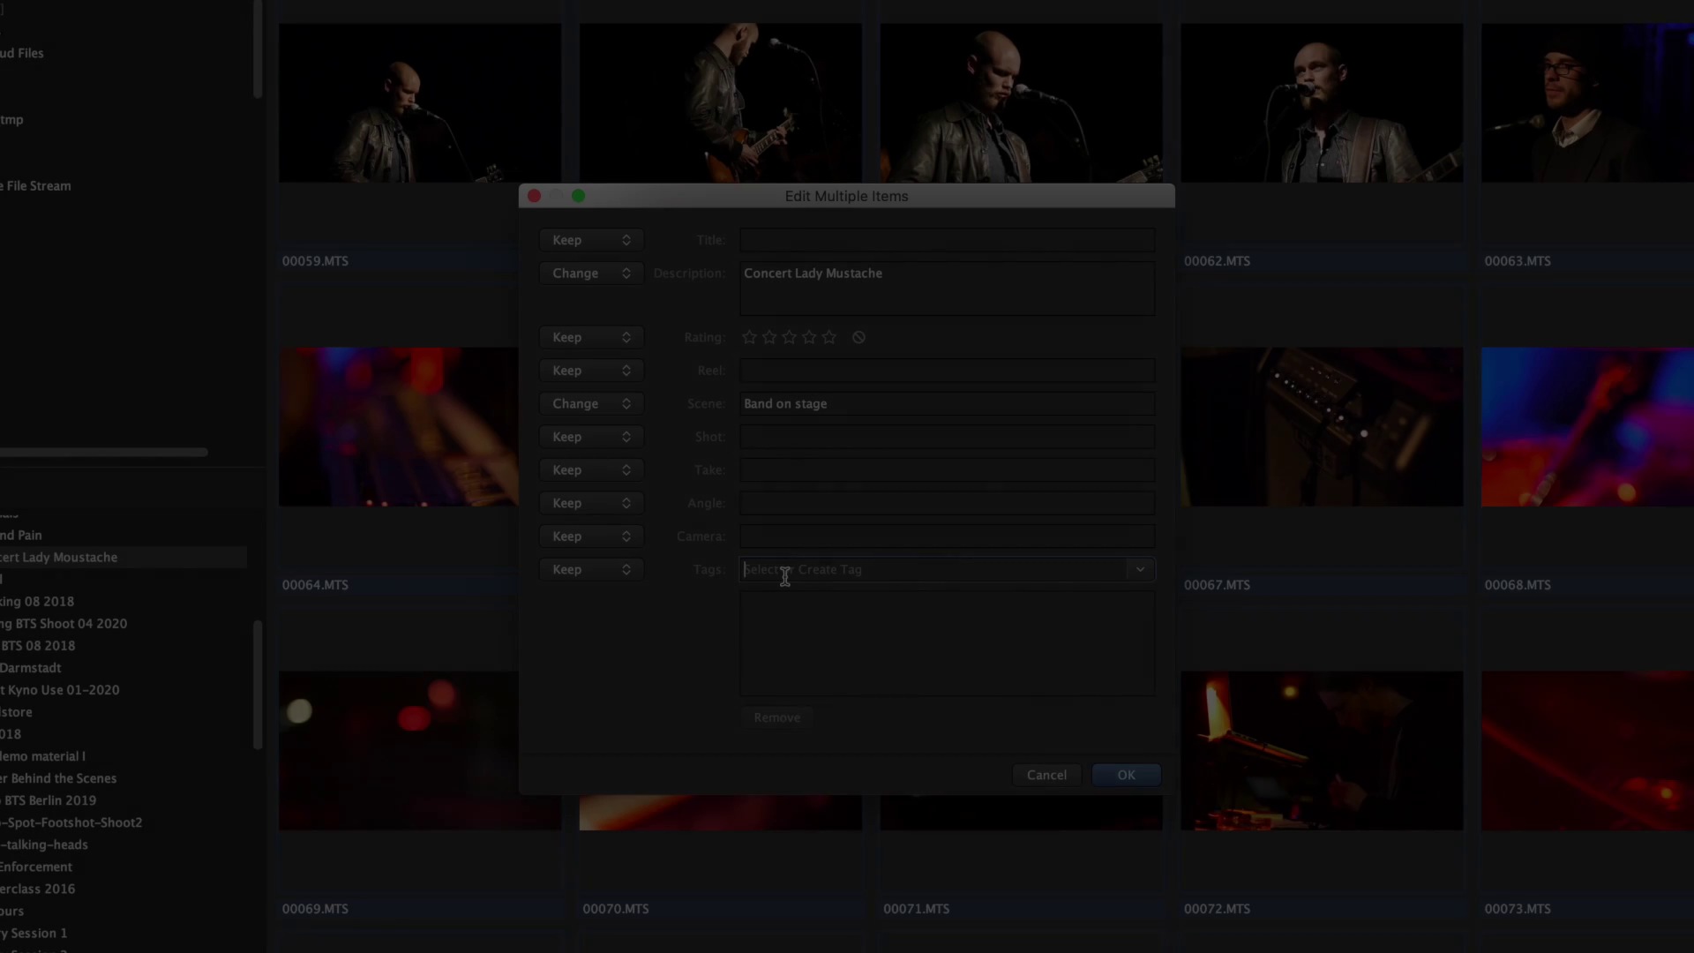
Add the tags Concert, Music, Band and Guitar to the selected concert clips
type("Concert")
key("Return")
type("Music")
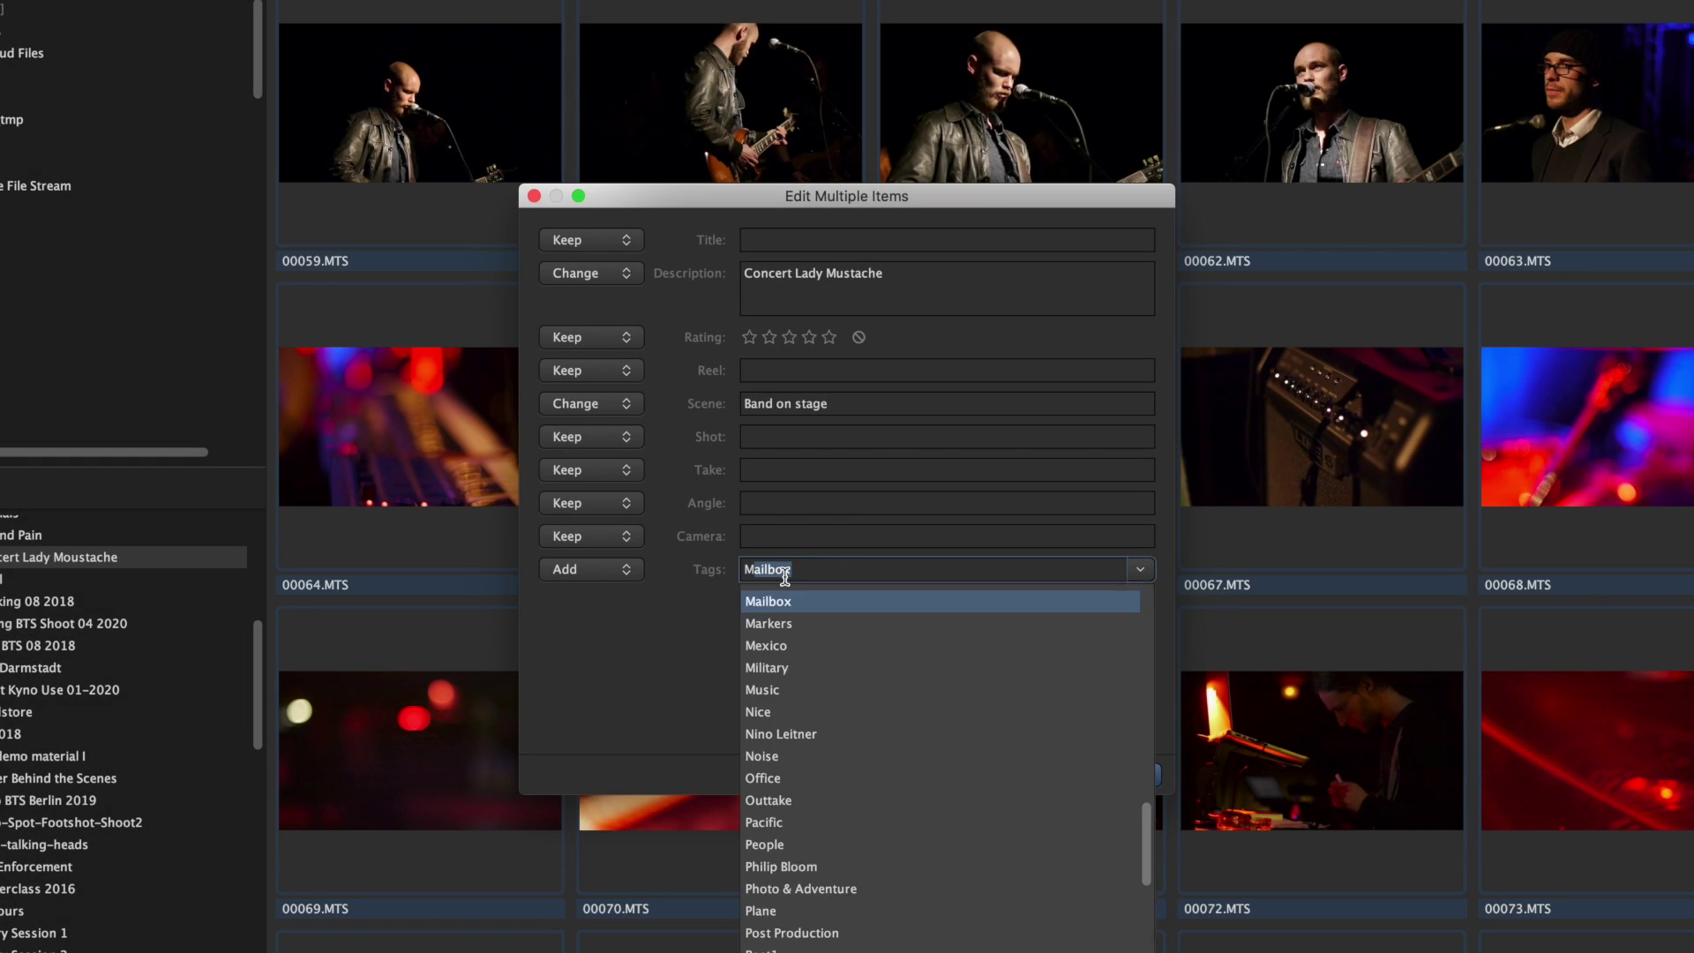
key("Return")
type("Band")
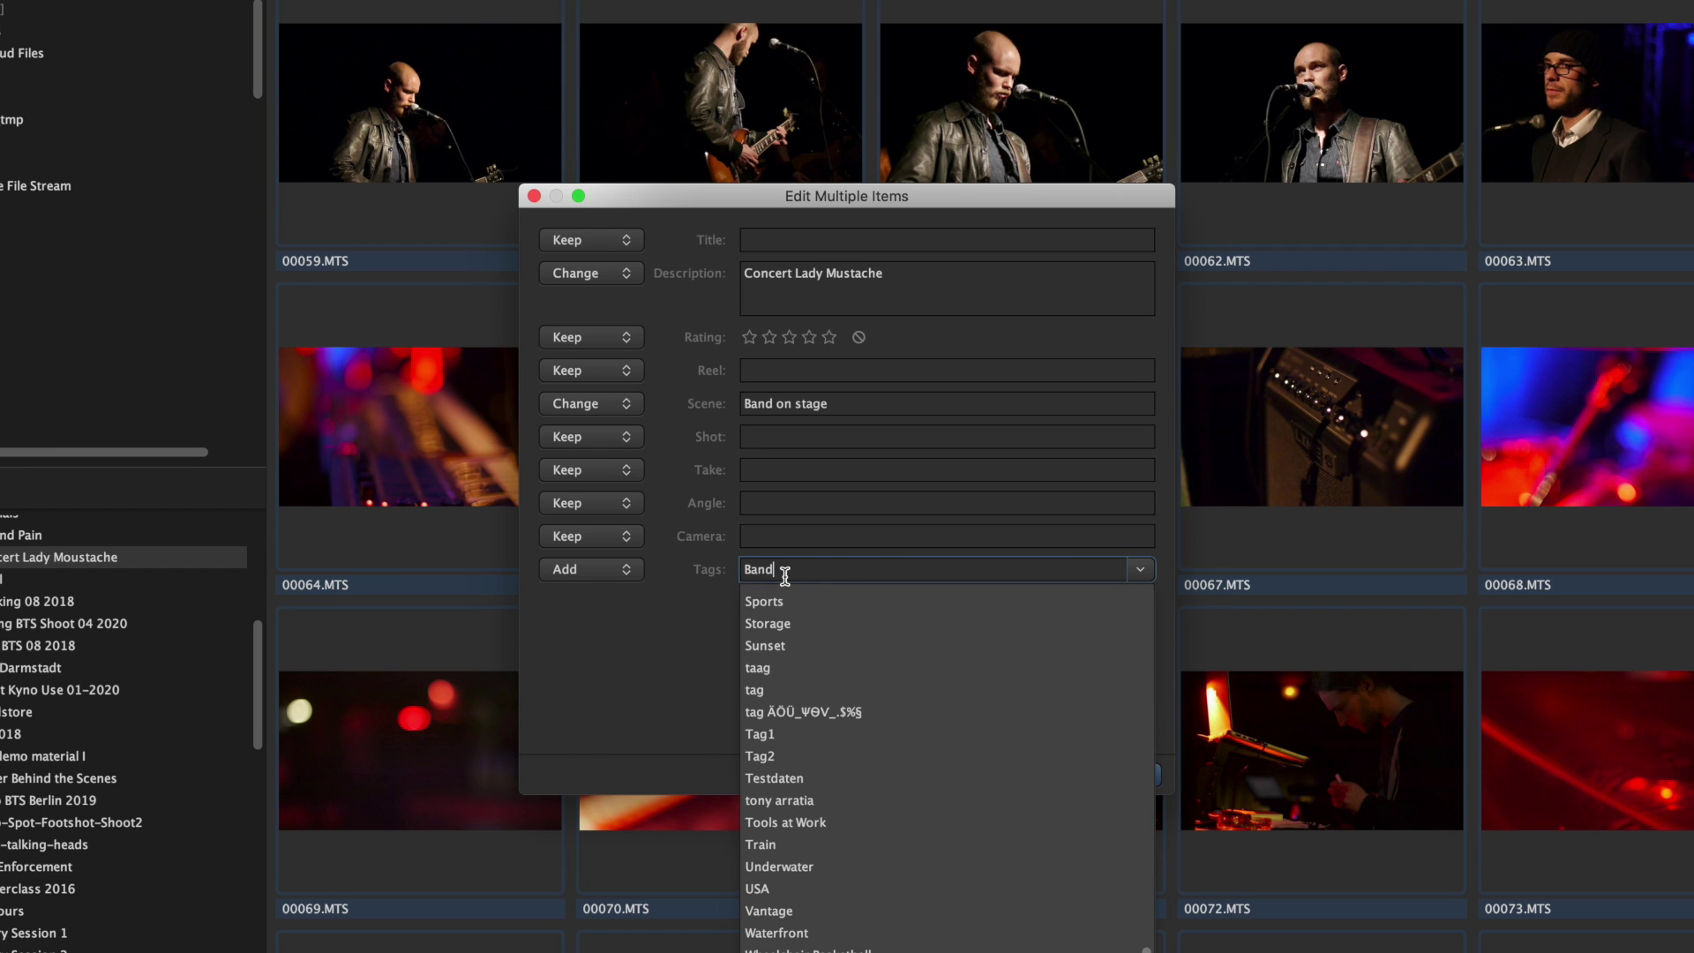
key("Return")
type("Guitar")
key("Return")
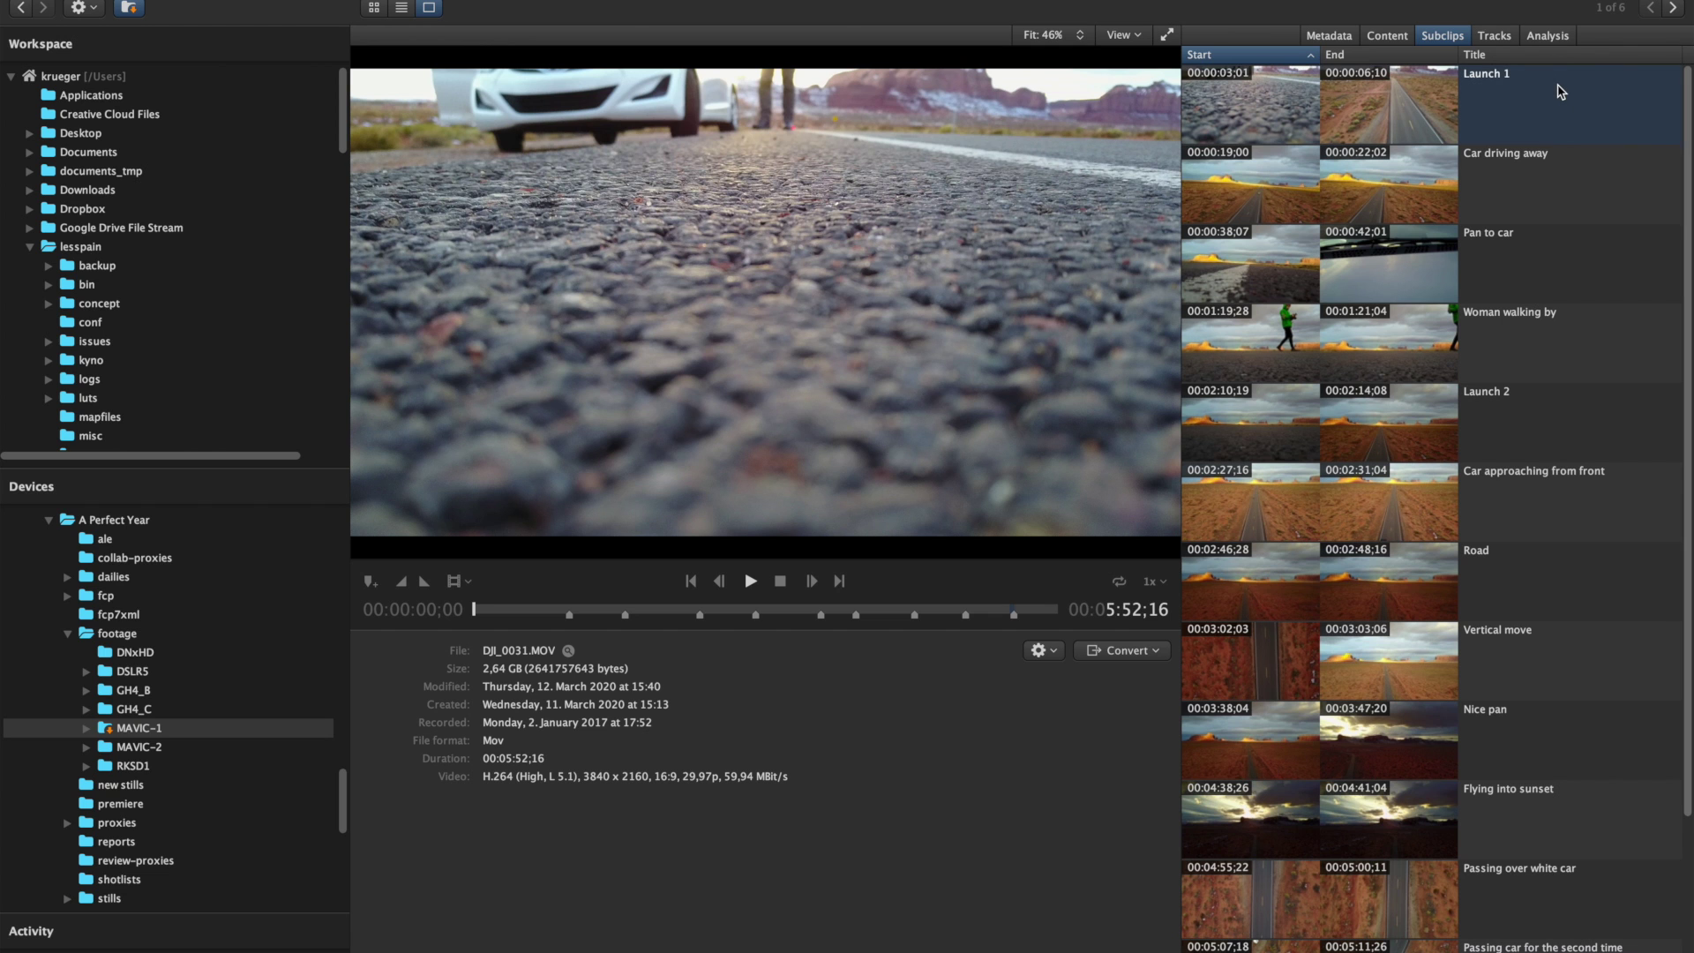
key("space")
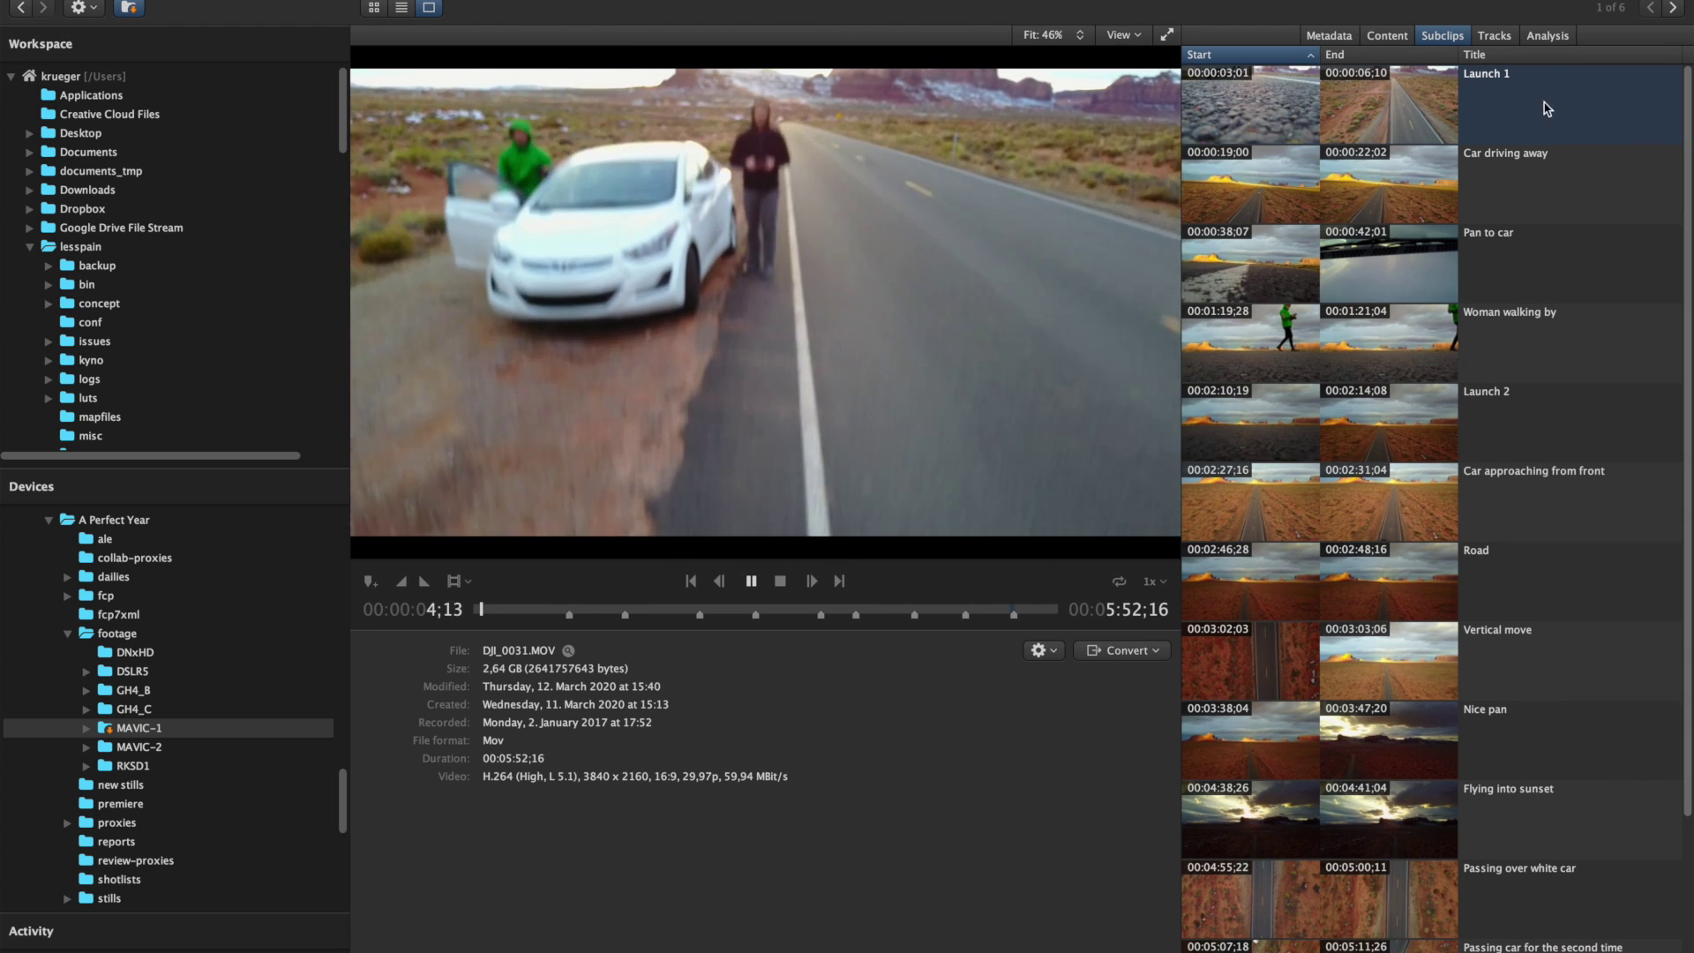
Jump DJI_0031.MOV playback to the Pan to car, then Approaching car subclips, then around 2:08
left_click(1544, 279)
scroll(1558, 524, "down", 3)
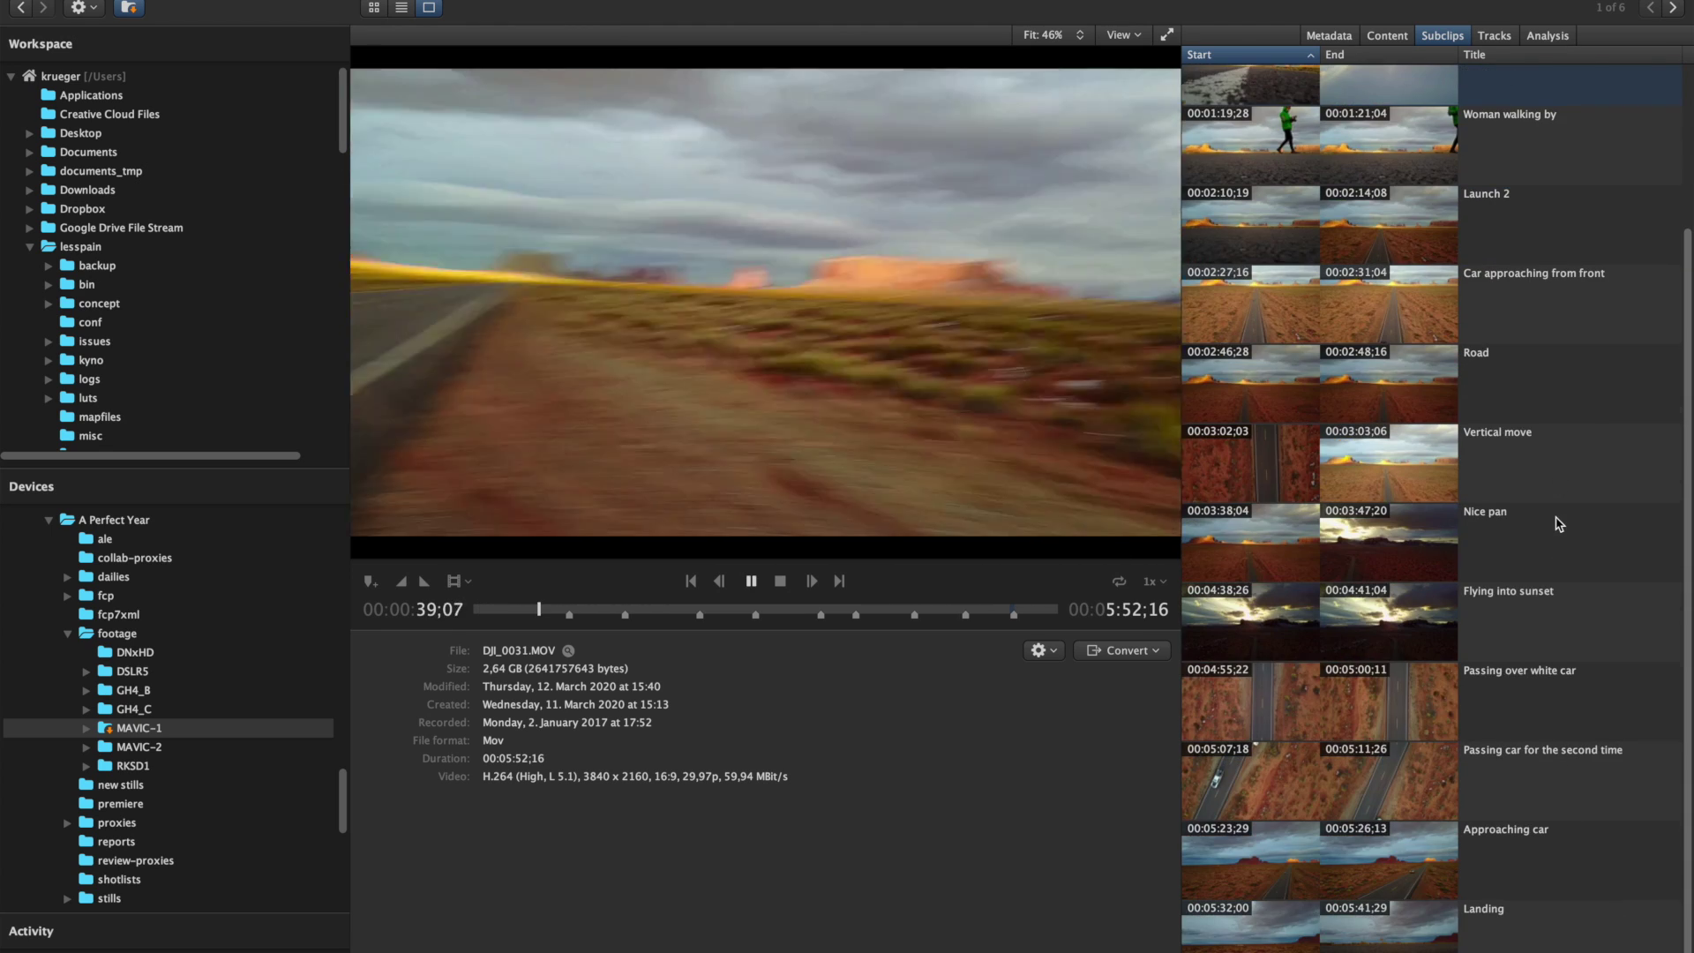
left_click(1571, 869)
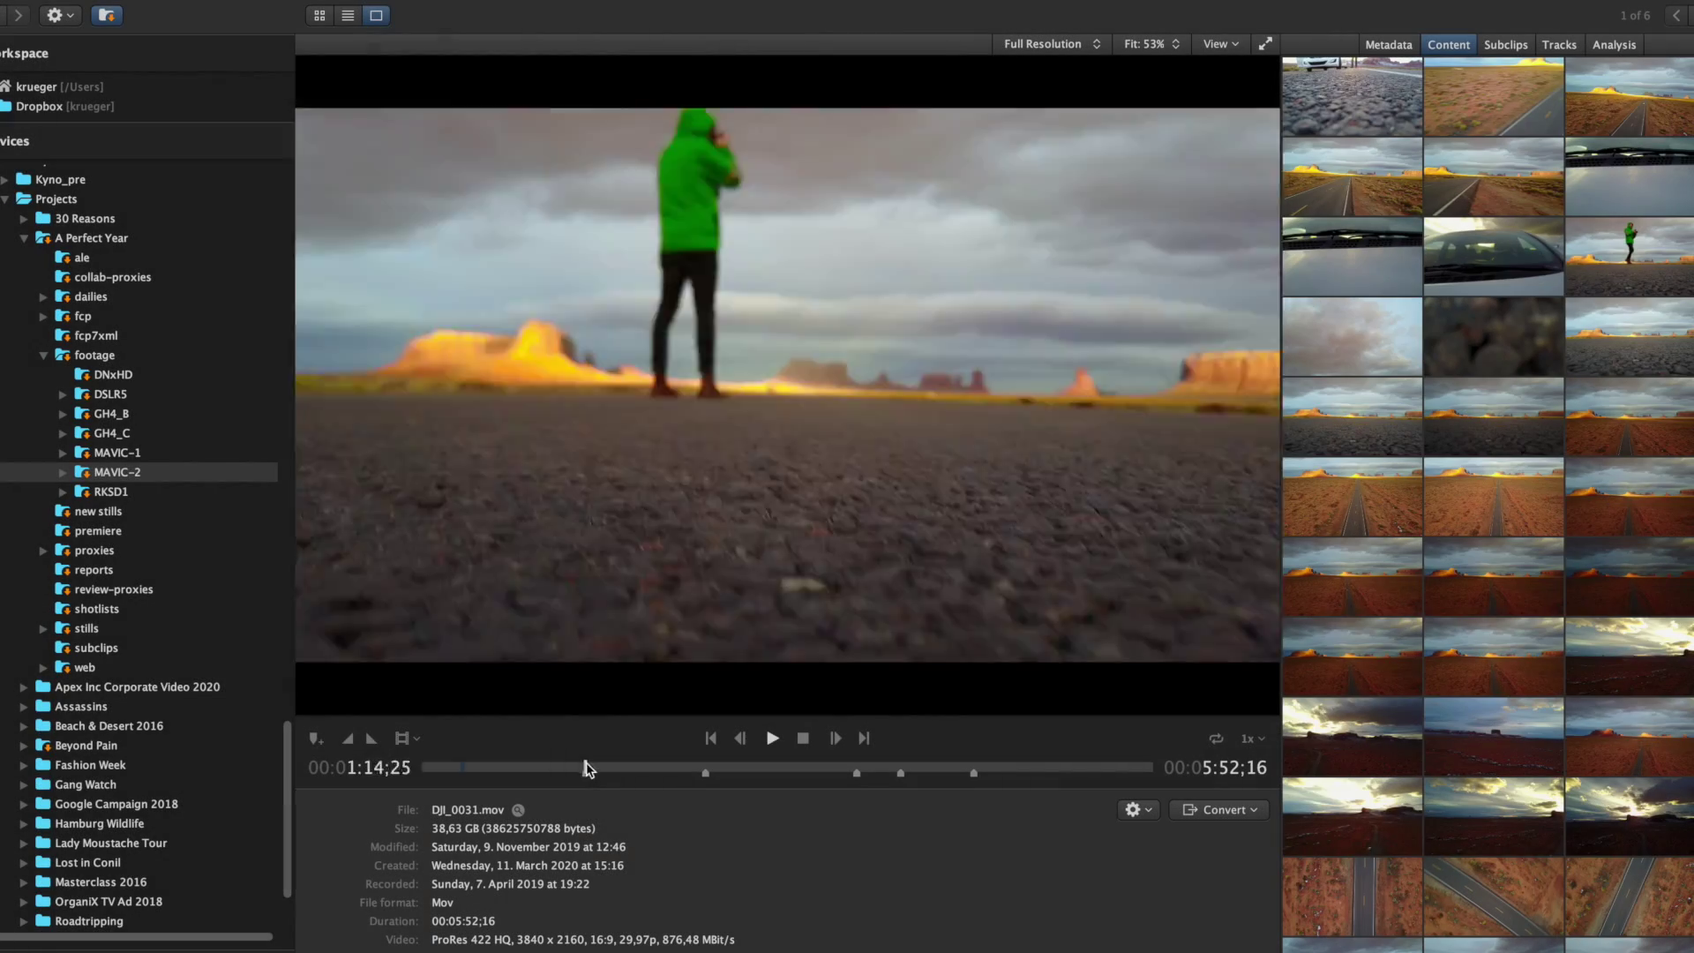
left_click(706, 768)
Export DJI_0031's subclips as ProRes 422 files
left_click_drag(706, 768, 586, 771)
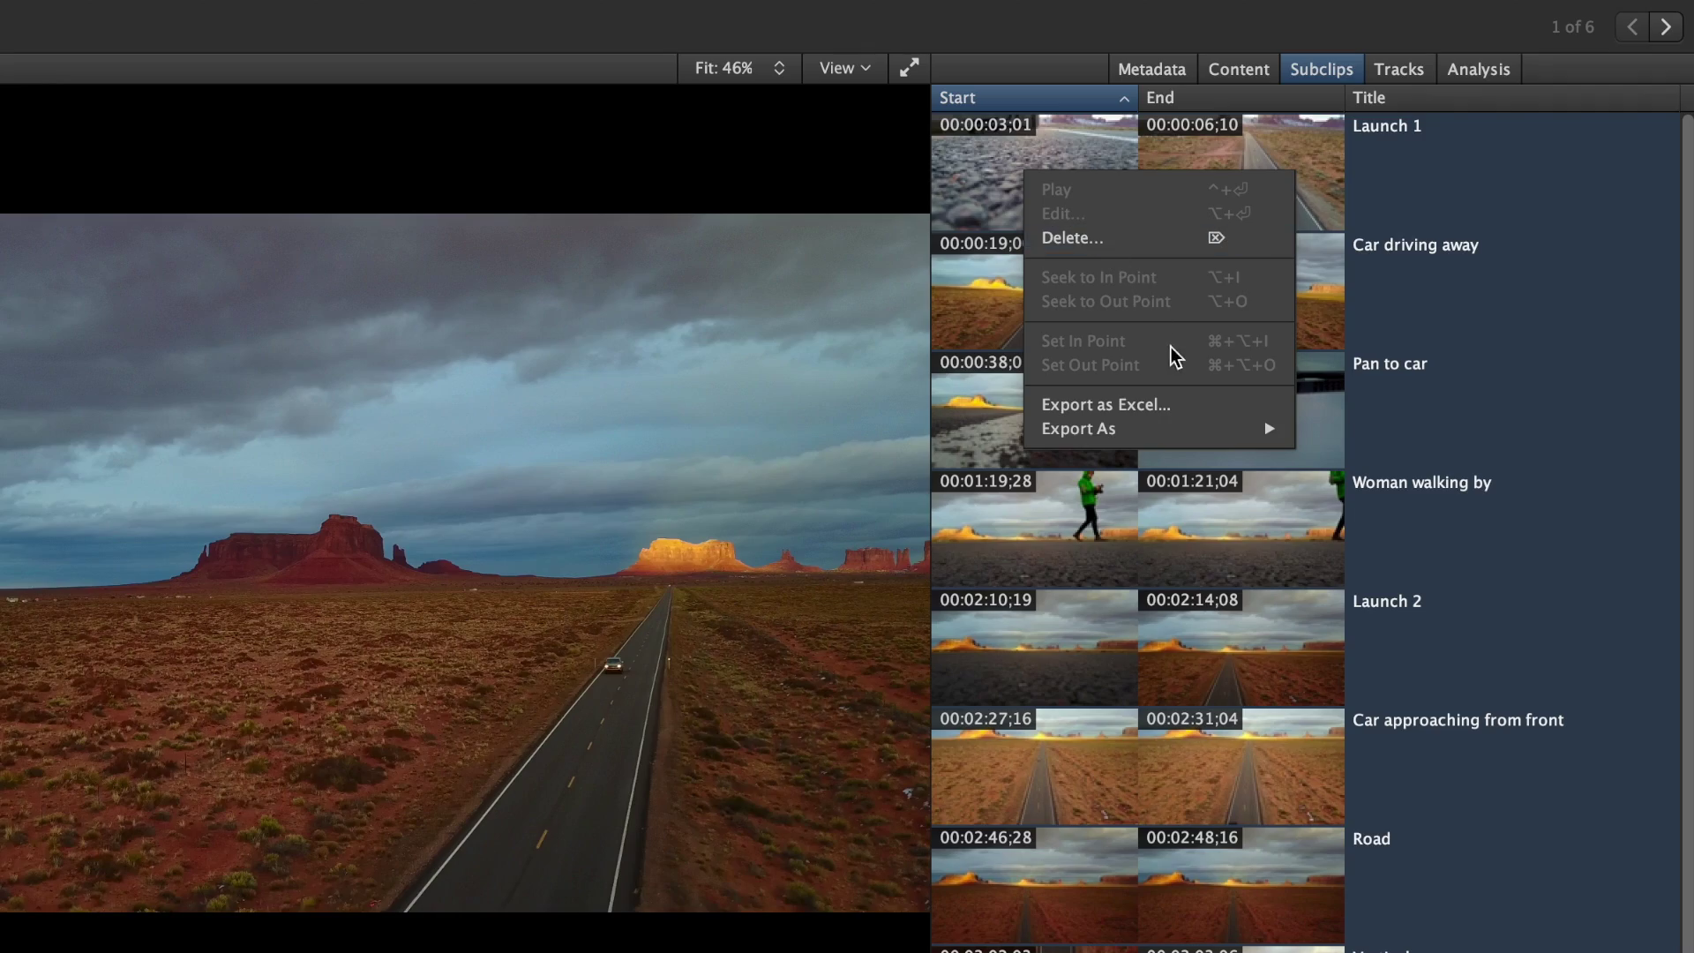
mouse_move(1235, 431)
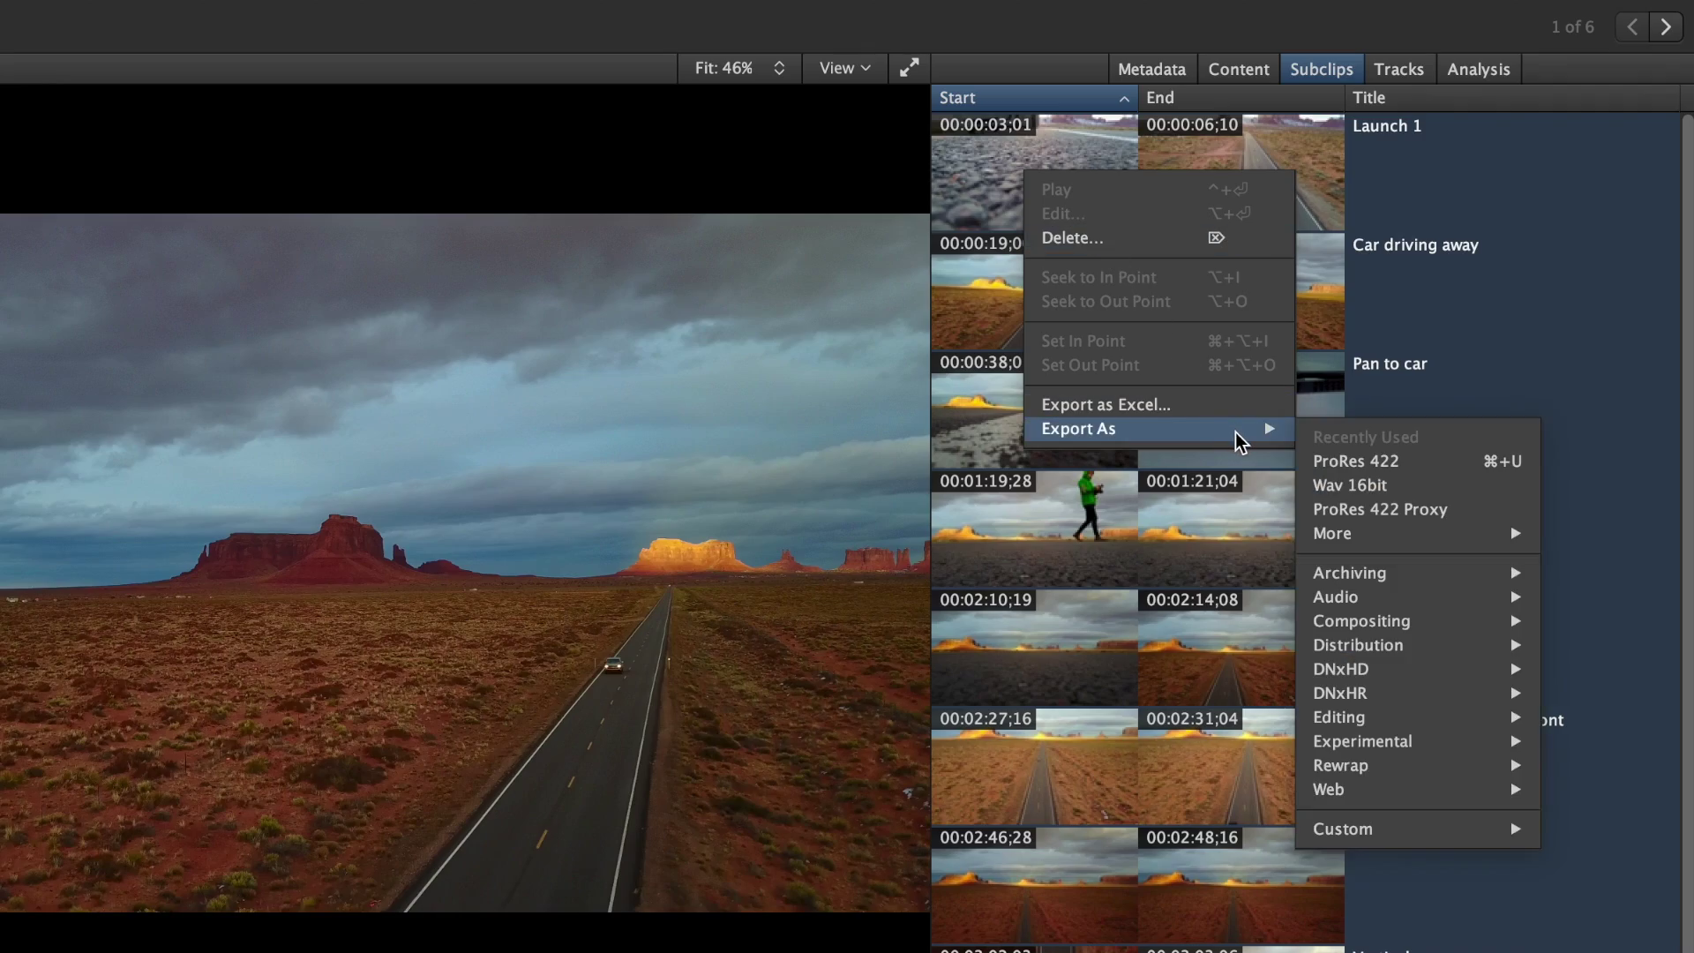
left_click(1415, 461)
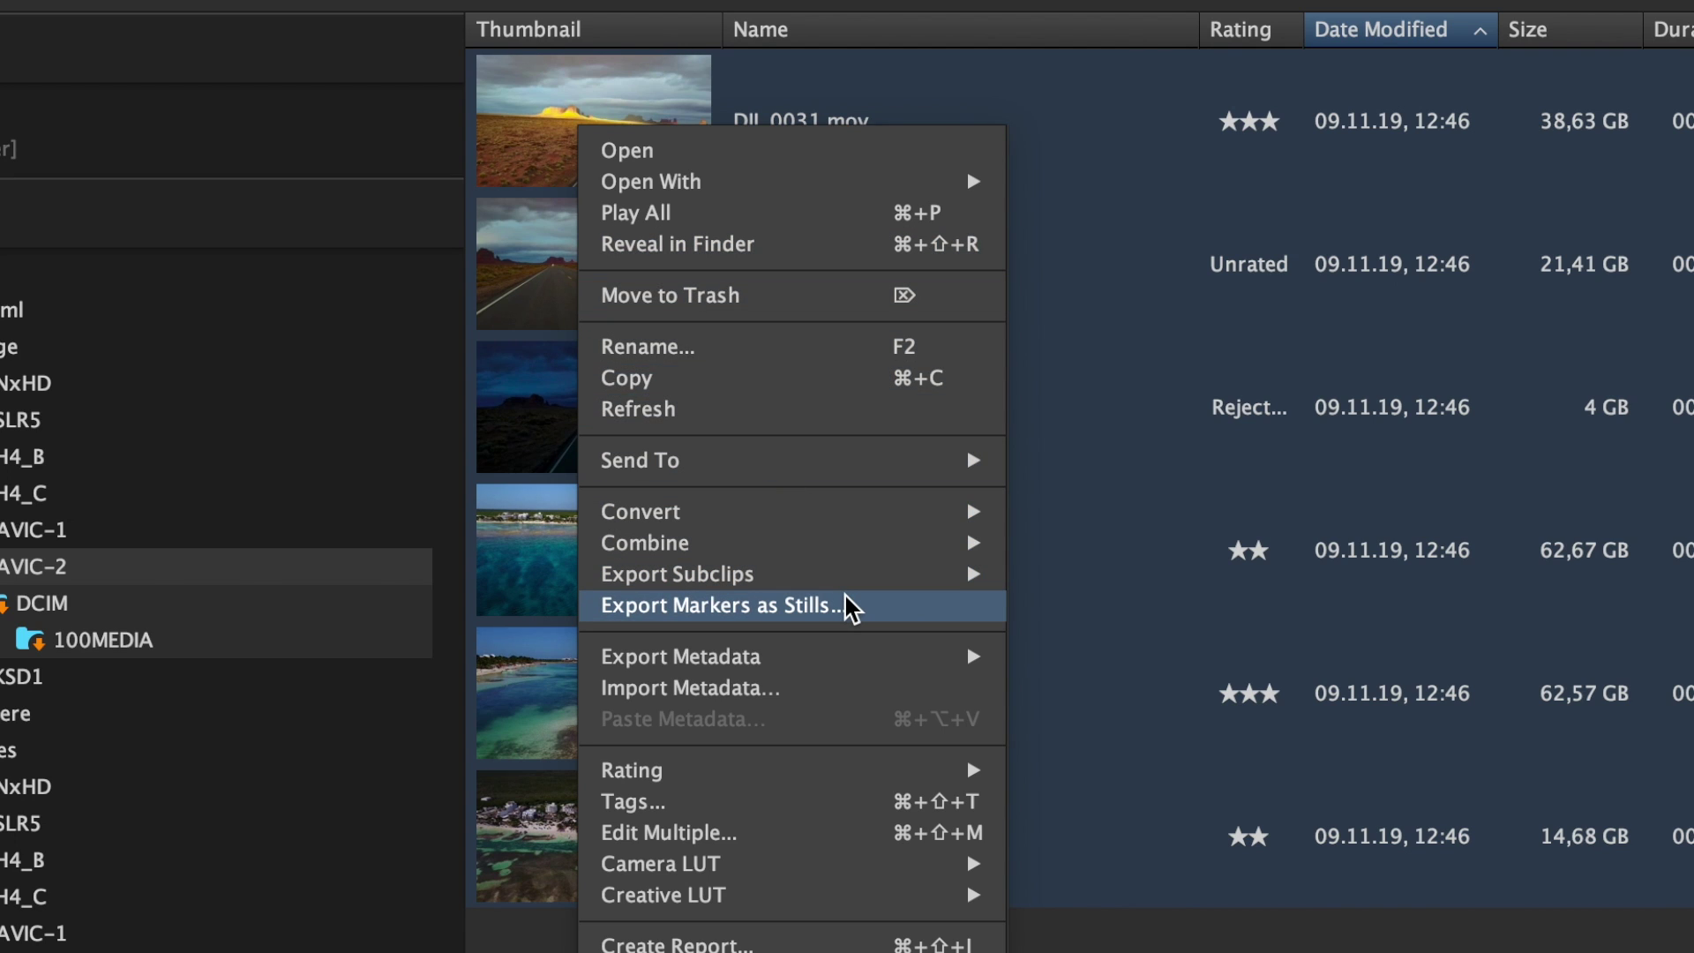
Export the clip's markers as 3840x2160 JPEG stills named by timecode and marker title
left_click(845, 605)
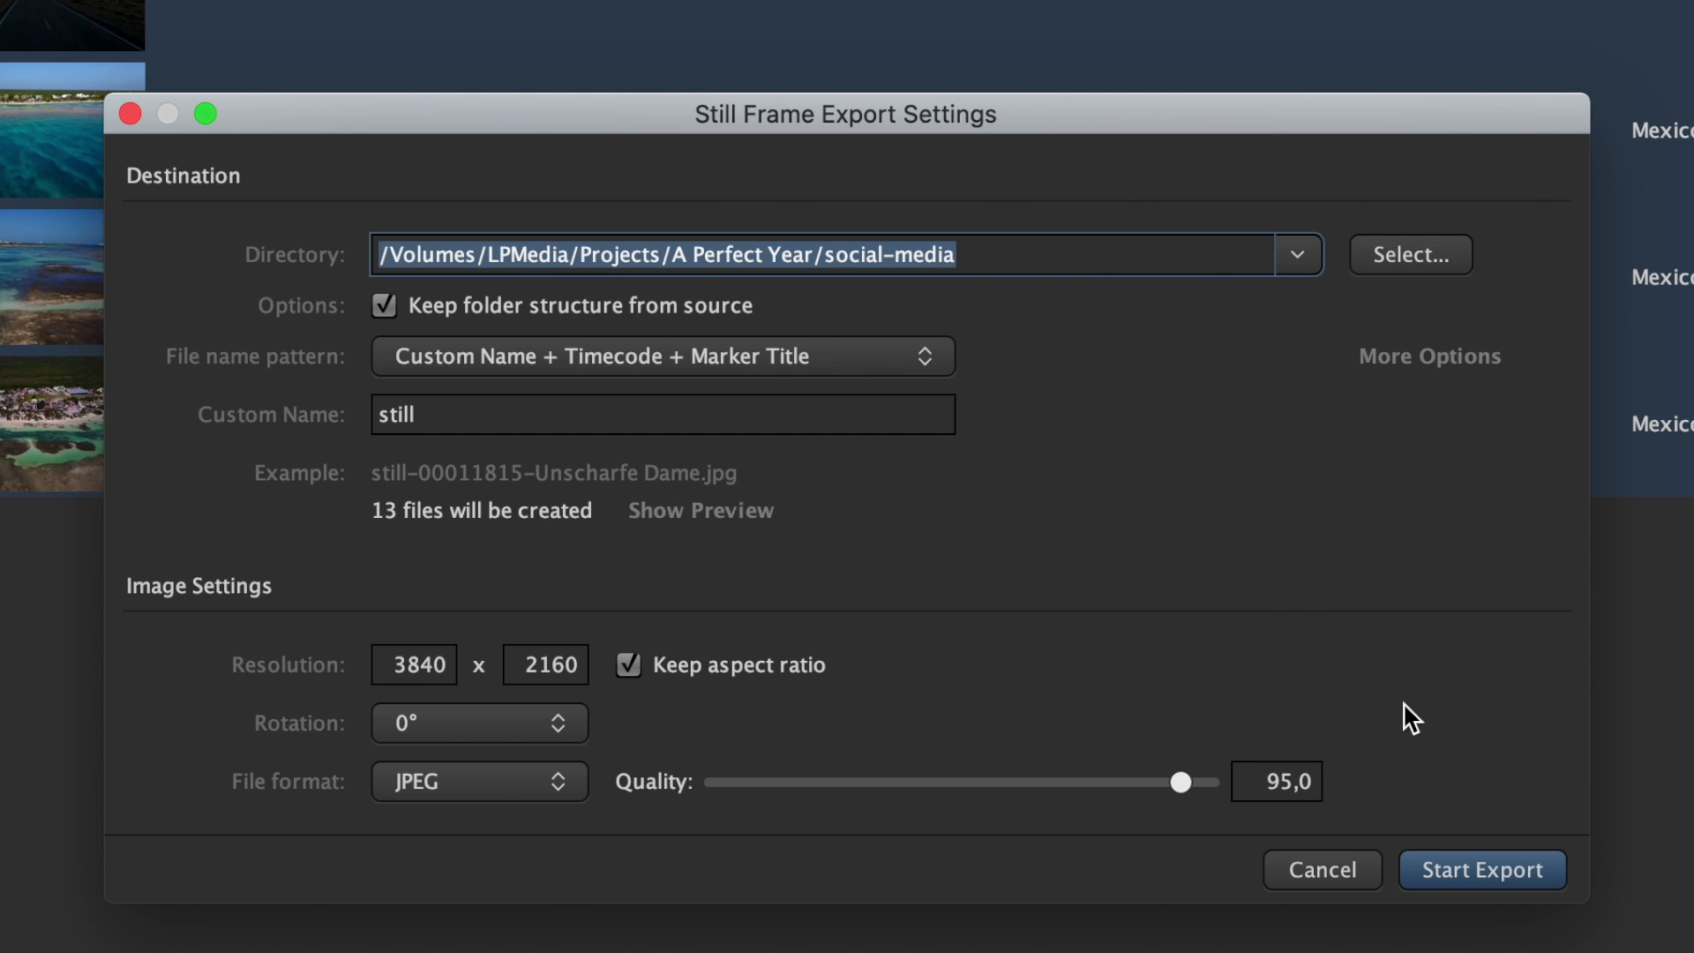
left_click(1498, 865)
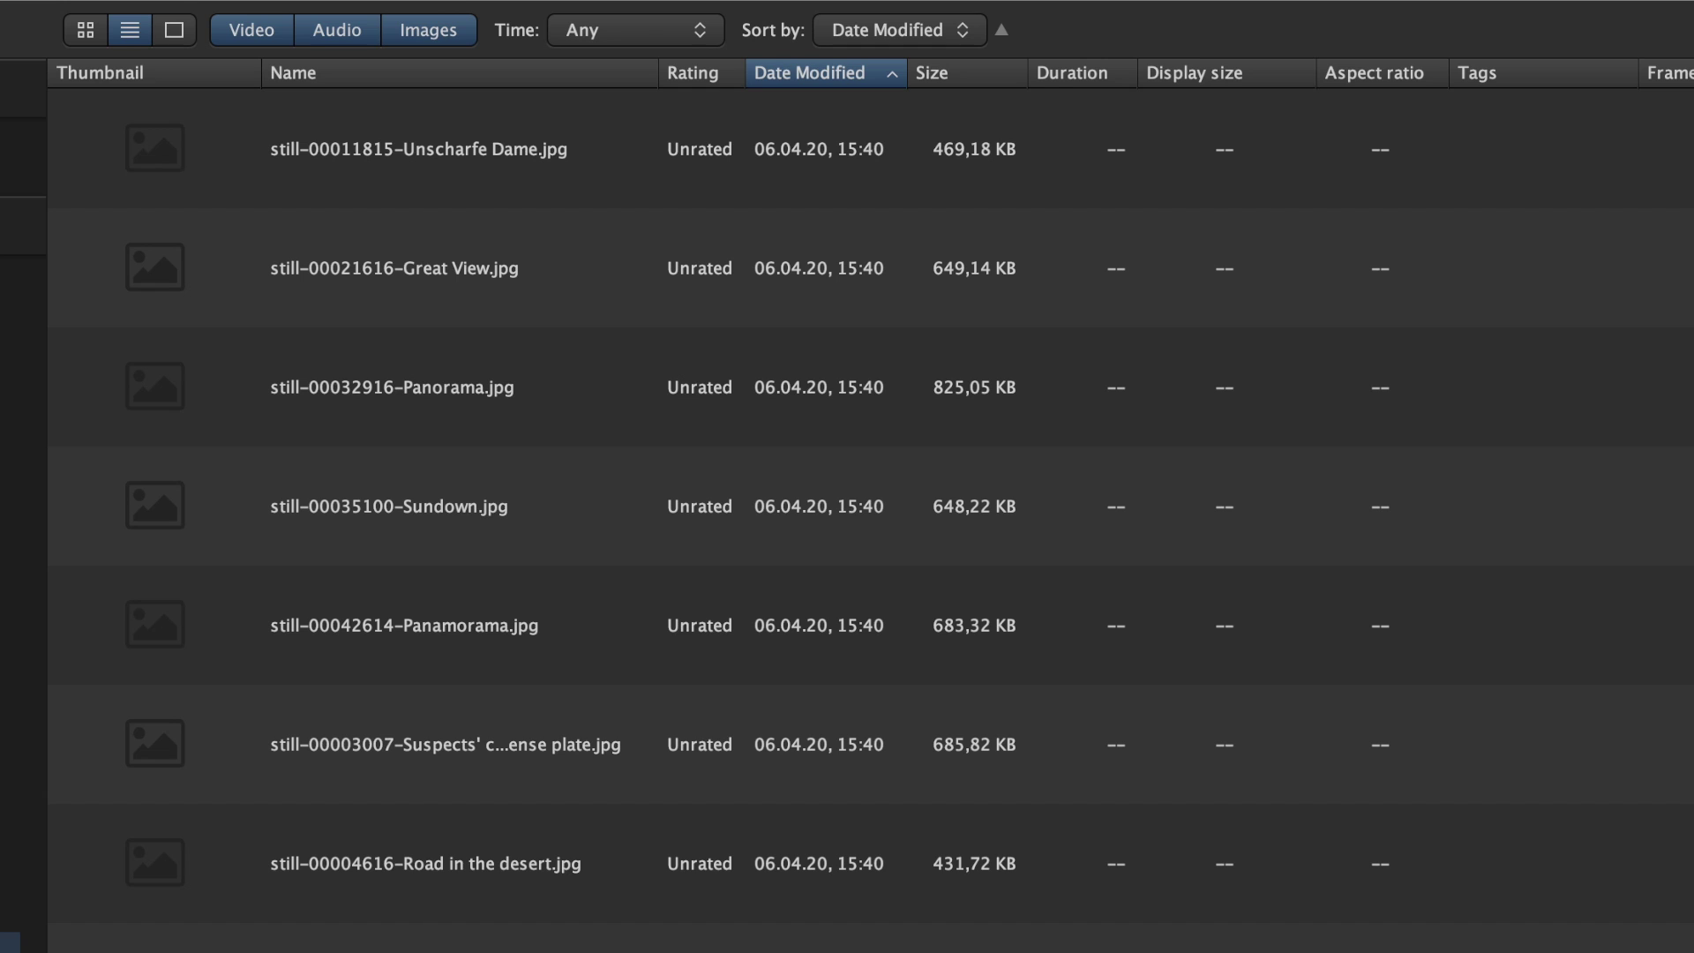